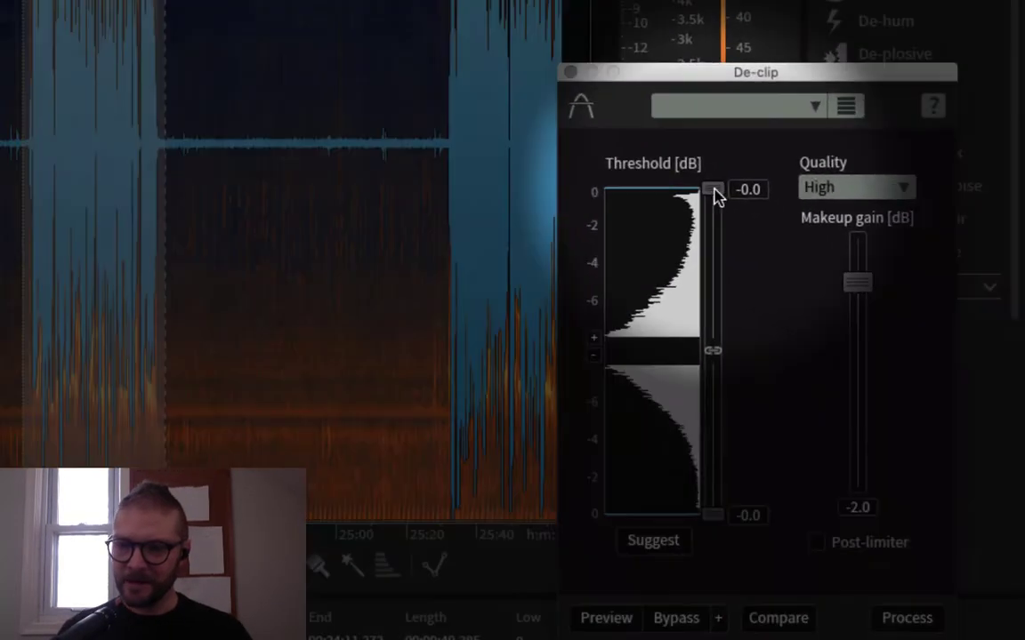
# Apply De-clip to the selected passage with a threshold of -2.9 dB and a makeup gain of -6.0 dB.
pyautogui.moveTo(842, 326)
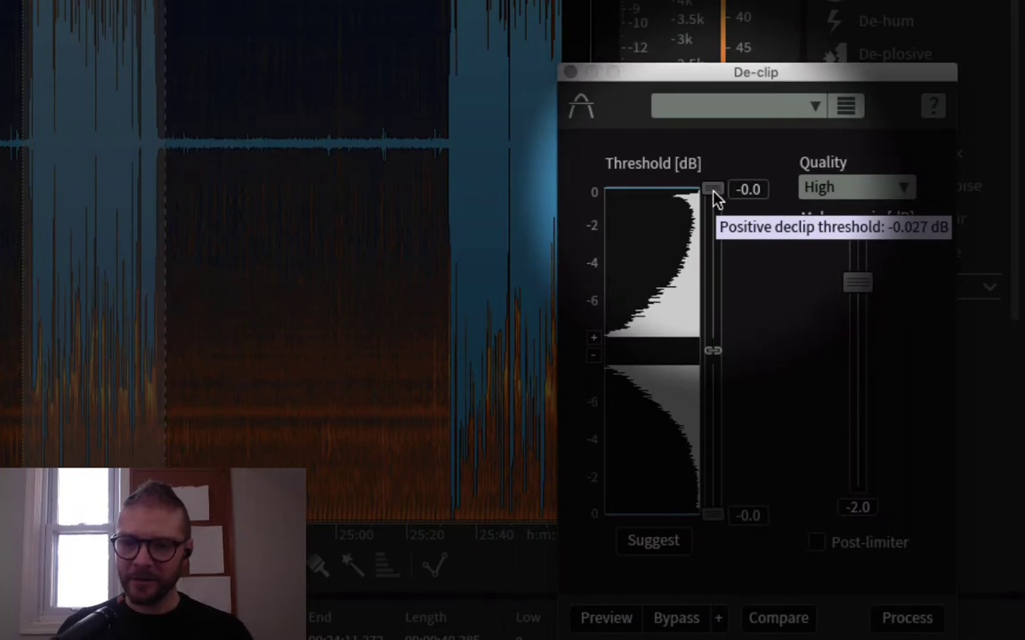
pyautogui.moveTo(716, 195); pyautogui.dragTo(718, 251)
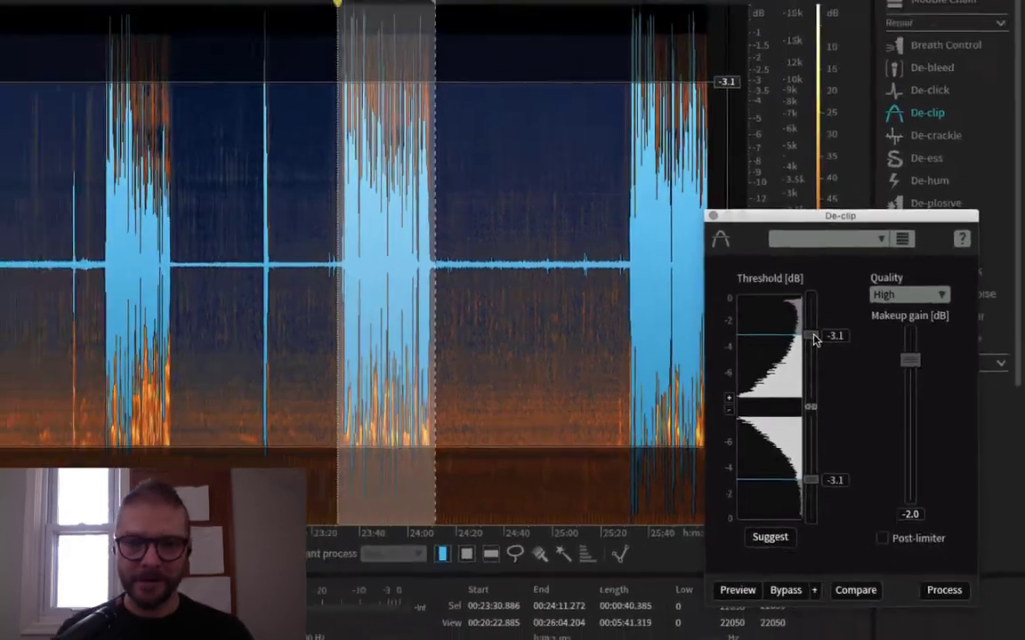
pyautogui.moveTo(814, 338); pyautogui.dragTo(812, 334)
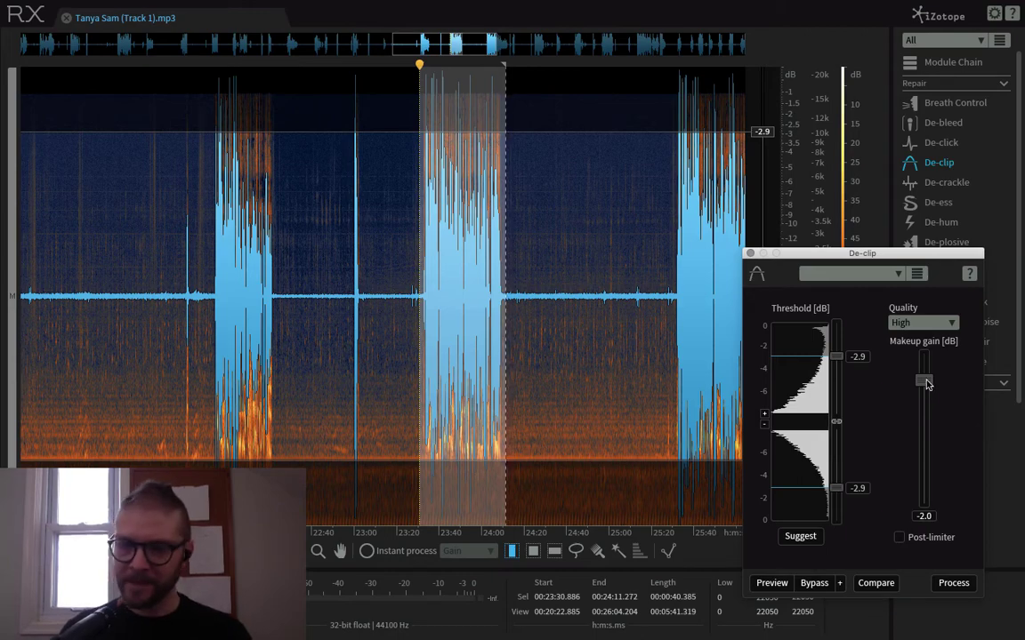
pyautogui.moveTo(926, 381); pyautogui.dragTo(926, 430)
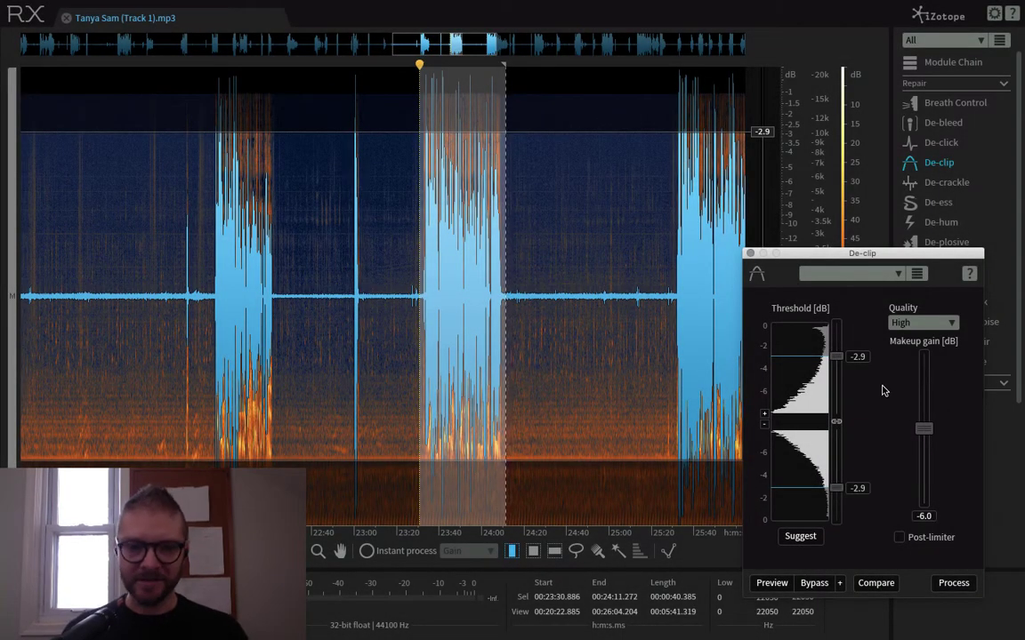
pyautogui.click(954, 583)
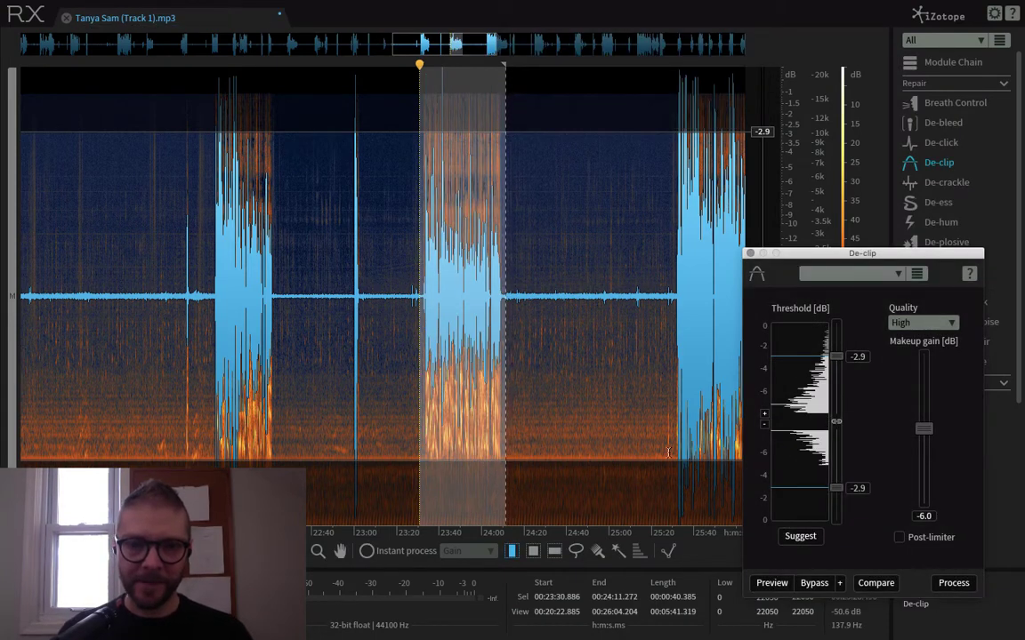
# Select the two tall peaks still standing out near 23:41.4 and 23:41.6 as one combined selection.
pyautogui.click(440, 215)
pyautogui.scroll(5, 441, 214)
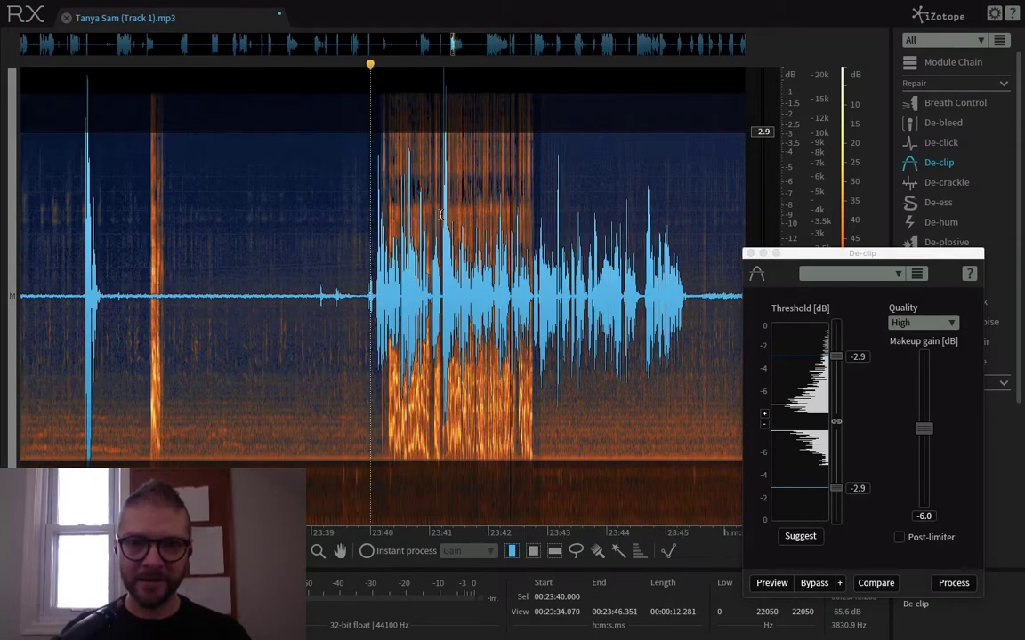
pyautogui.scroll(3, 440, 214)
pyautogui.moveTo(462, 186); pyautogui.dragTo(470, 182)
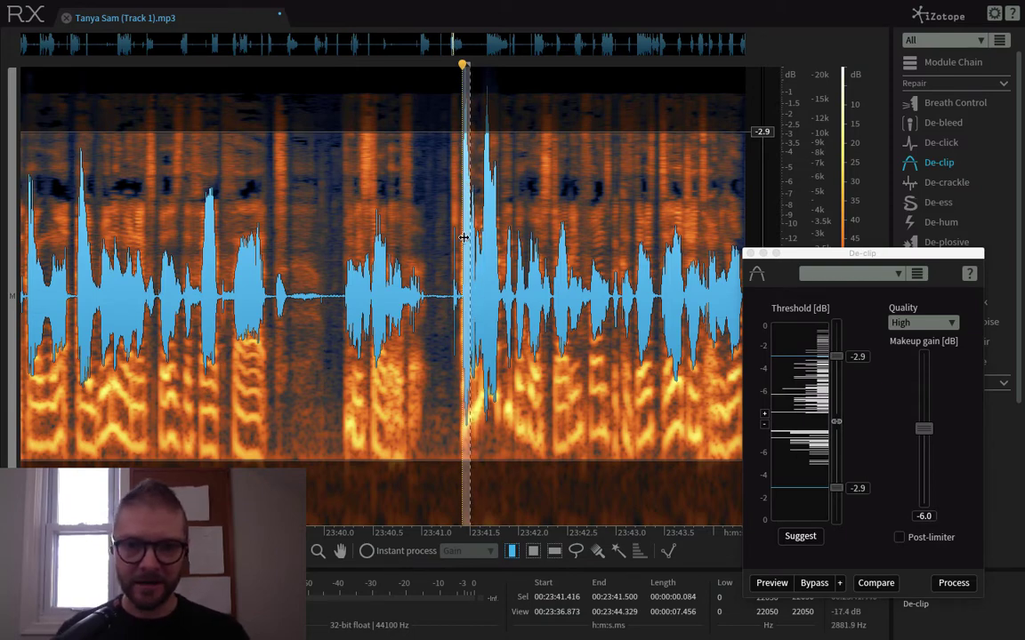
pyautogui.scroll(1, 464, 237)
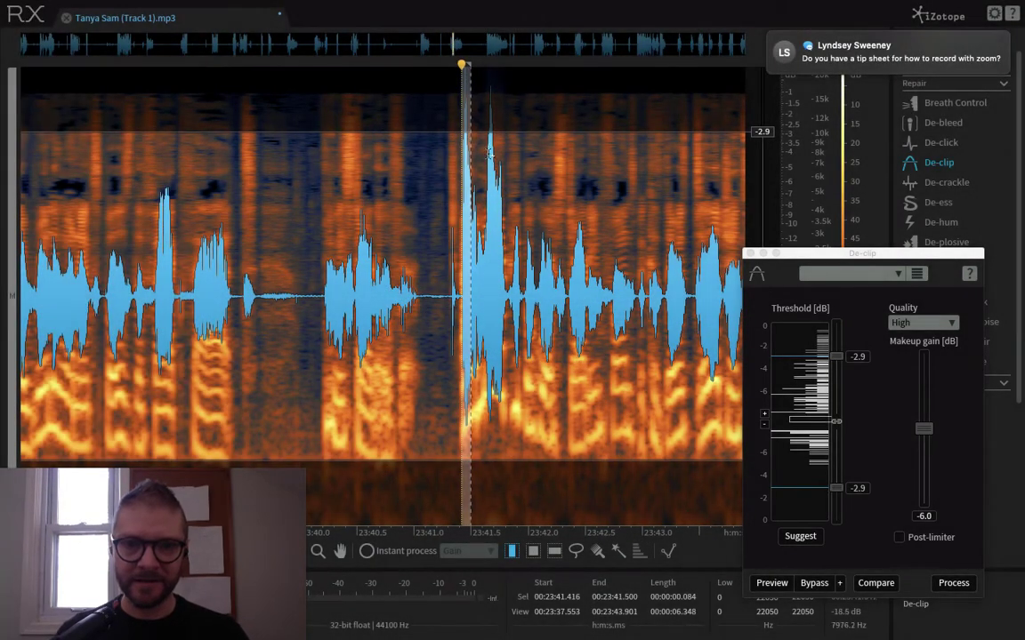
pyautogui.keyDown('shift'); pyautogui.click(496, 167); pyautogui.keyUp('shift')
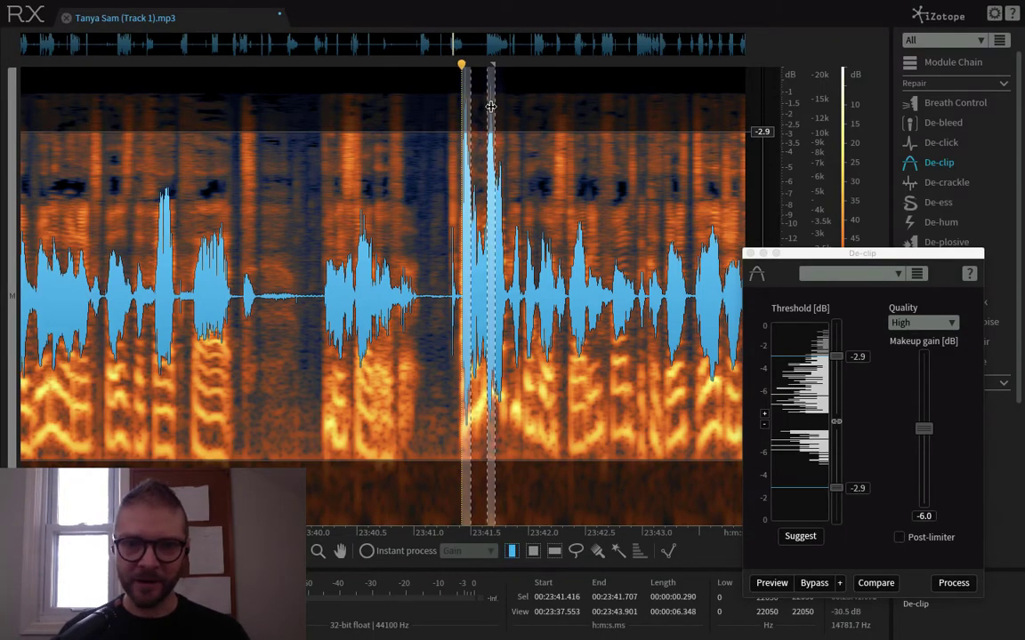
pyautogui.scroll(-10, 481, 312)
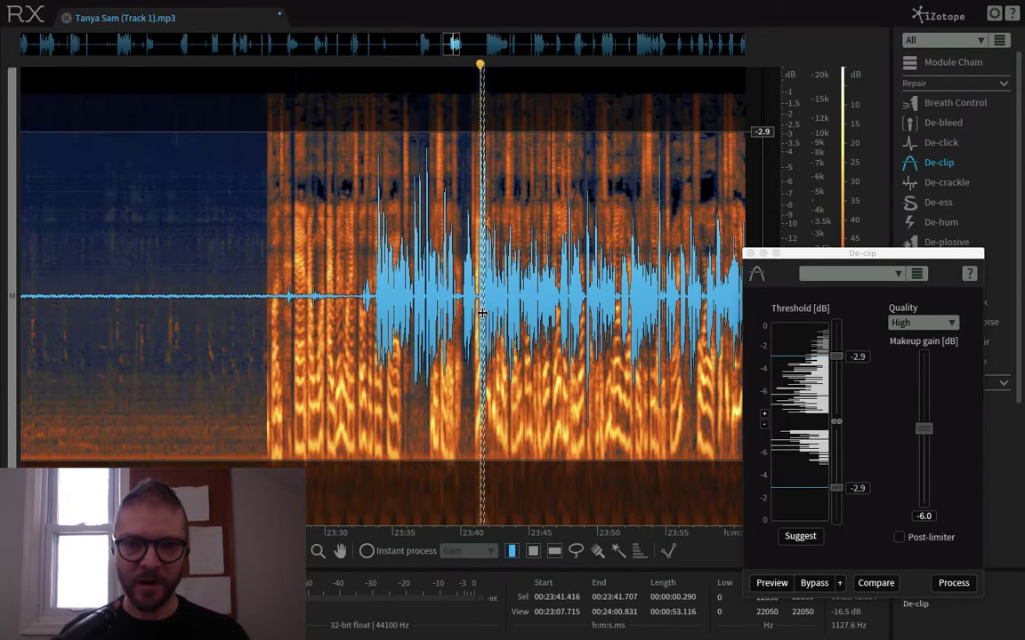
pyautogui.scroll(12, 482, 312)
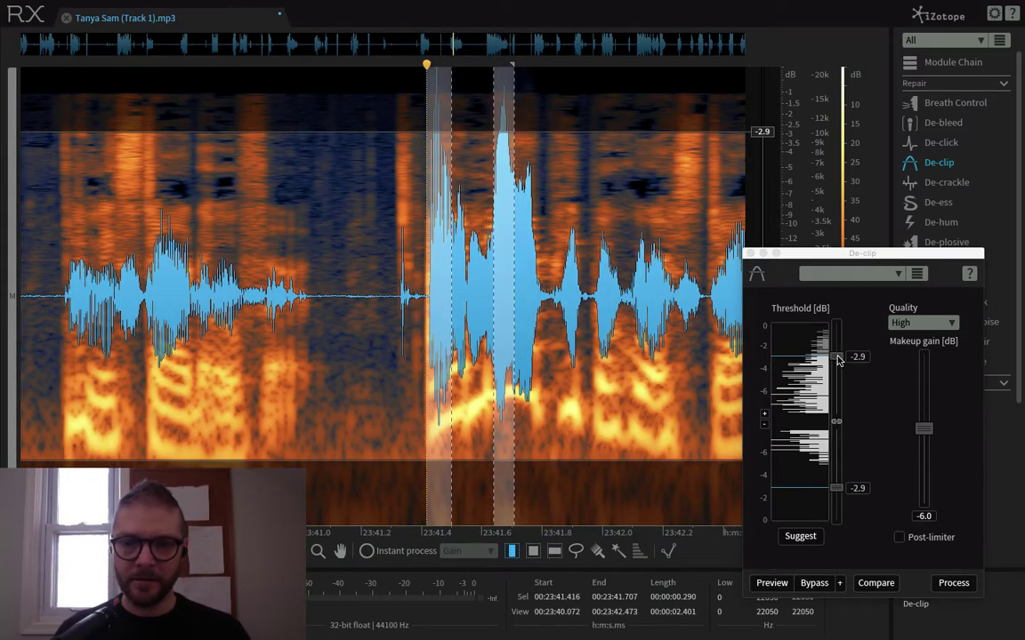
# Apply De-clip to the two selected peaks with a -2.0 dB threshold and -3.0 dB makeup gain.
pyautogui.moveTo(837, 358); pyautogui.dragTo(837, 347)
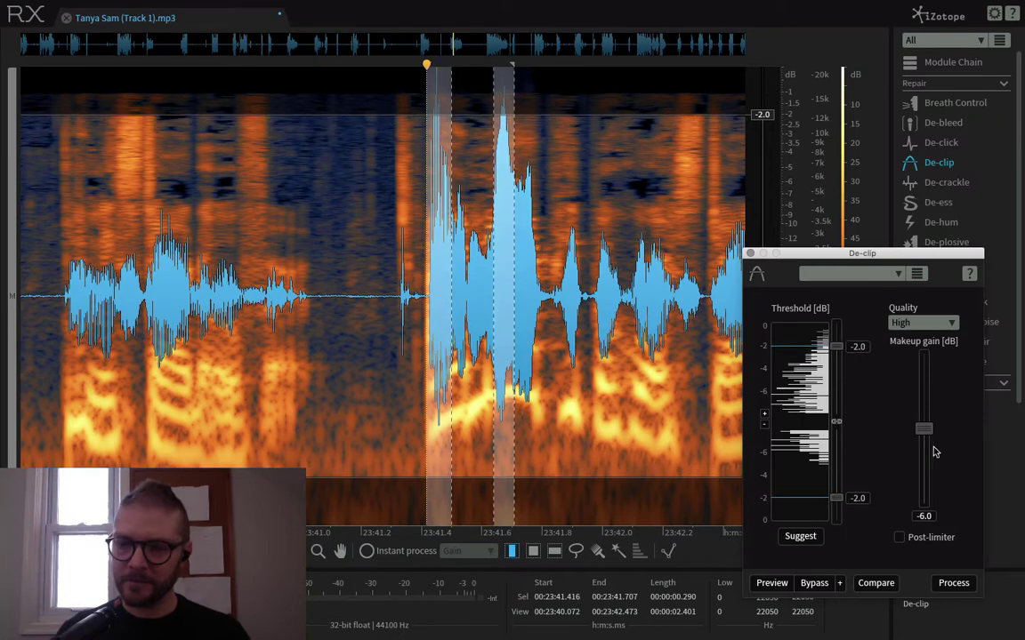
pyautogui.moveTo(922, 431); pyautogui.dragTo(922, 392)
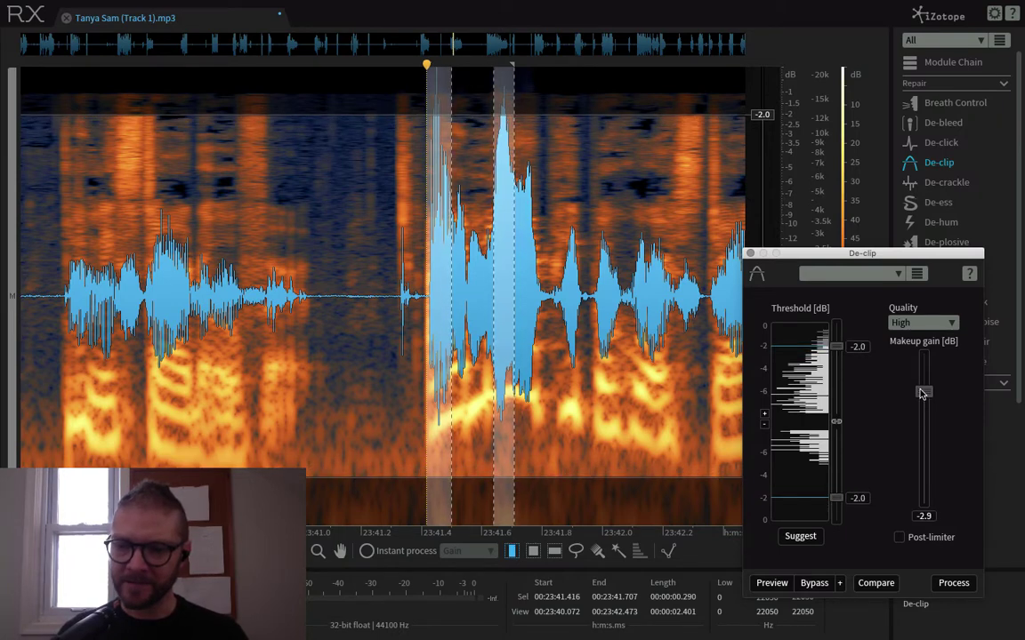
pyautogui.click(954, 584)
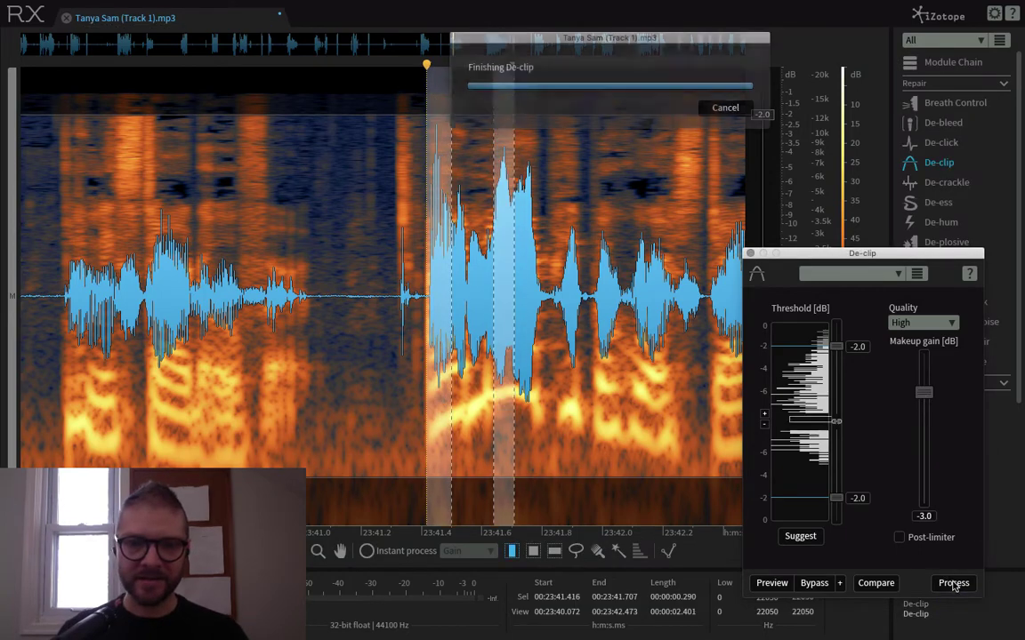
# Undo both De-clip passes and select the entire recording.
pyautogui.scroll(-6, 447, 338)
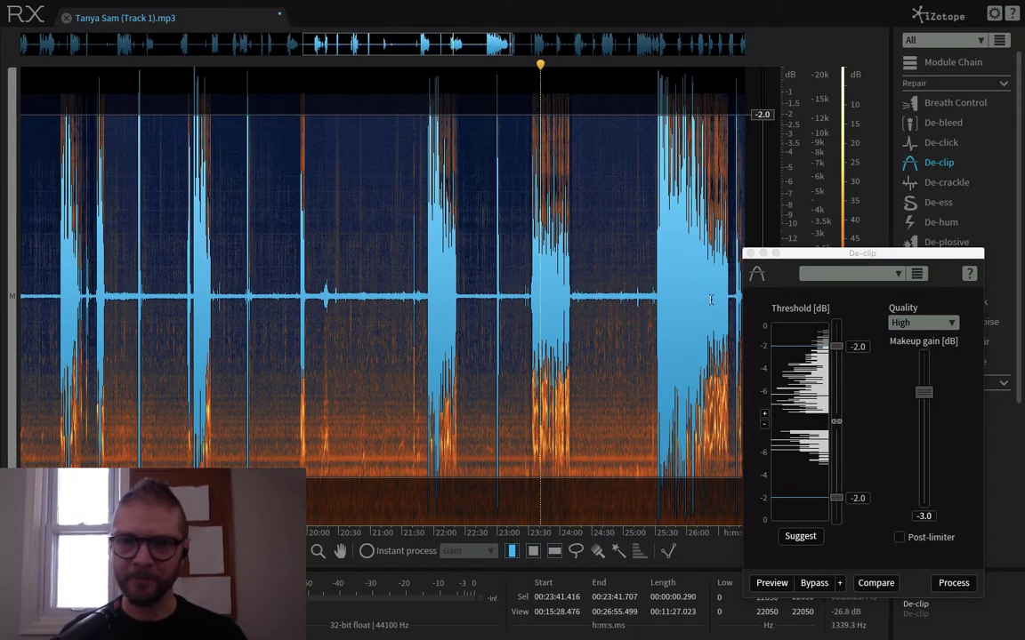
pyautogui.scroll(-4, 329, 262)
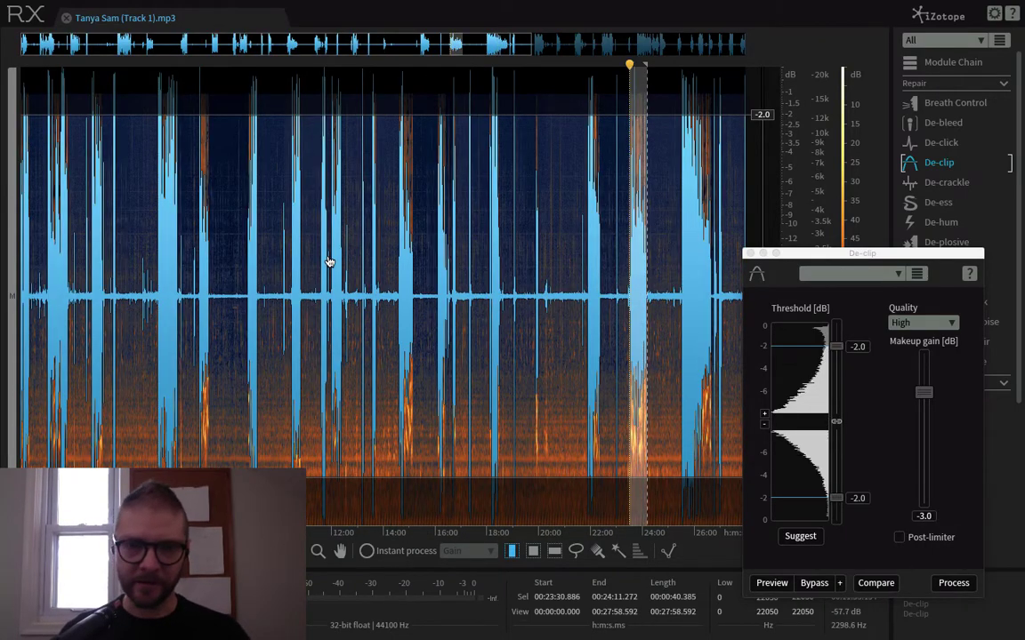
pyautogui.hotkey('ctrl', 'a')
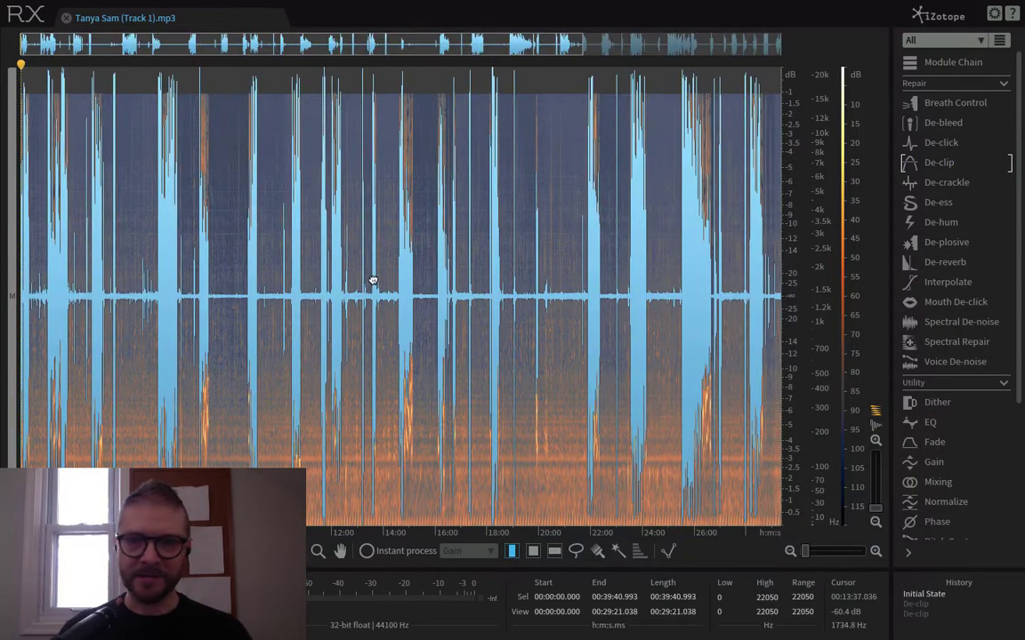
pyautogui.click(372, 280)
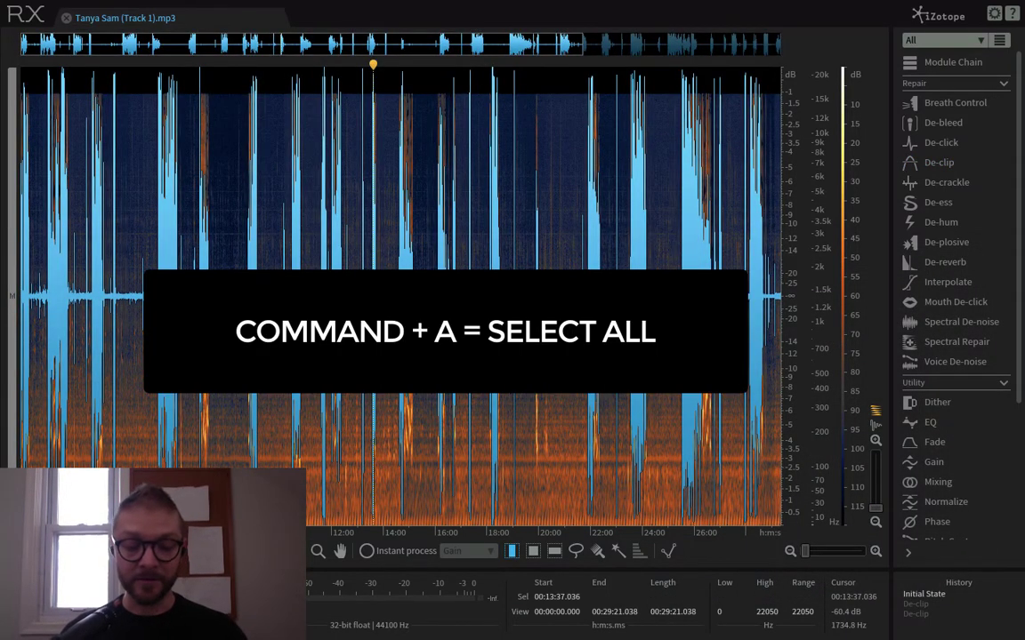
pyautogui.press('super+a')
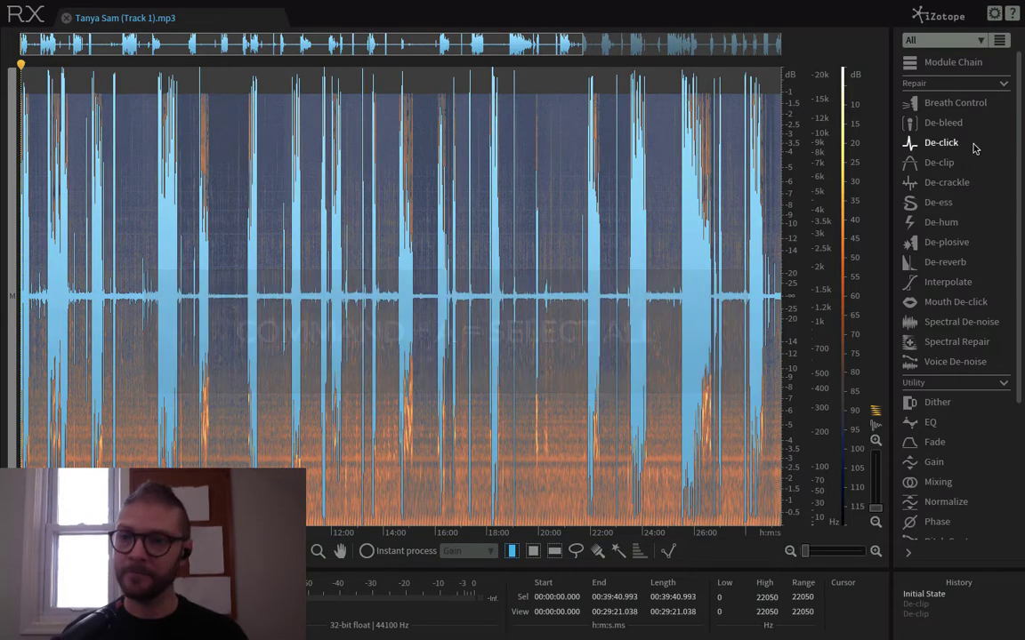
# Apply De-clip to the whole recording with a threshold of -2.5 dB and a makeup gain of -6.0 dB.
pyautogui.click(941, 163)
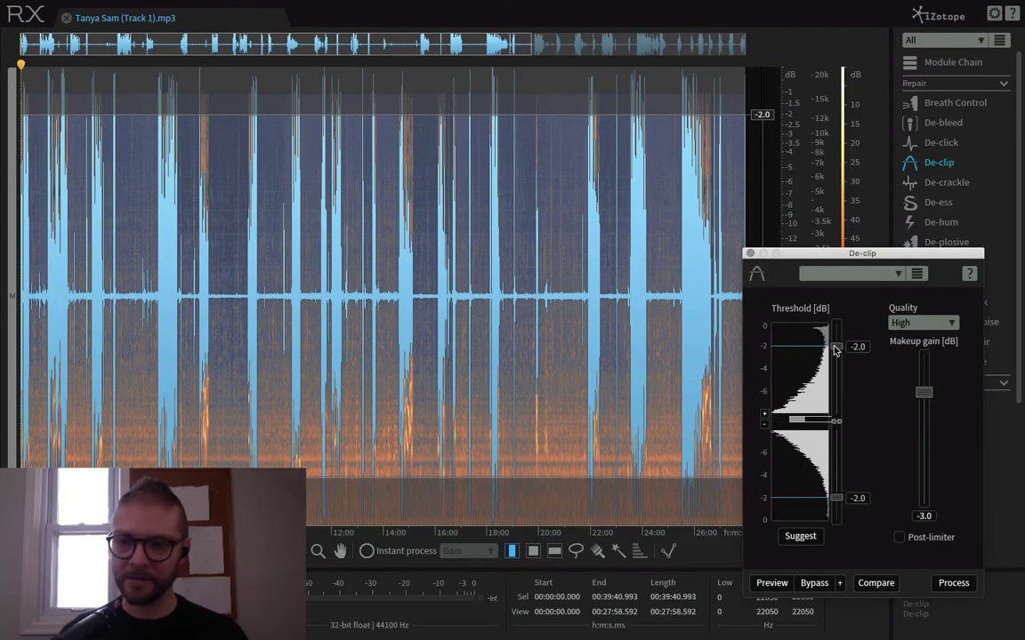
pyautogui.moveTo(836, 347); pyautogui.dragTo(836, 324)
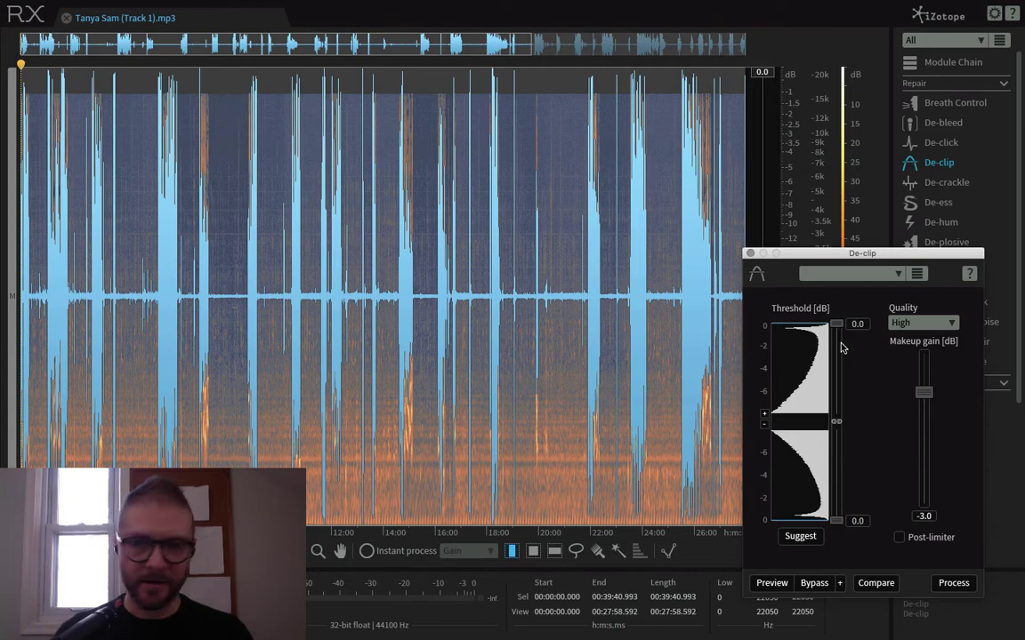
pyautogui.moveTo(837, 329); pyautogui.dragTo(845, 356)
pyautogui.moveTo(924, 392); pyautogui.dragTo(925, 432)
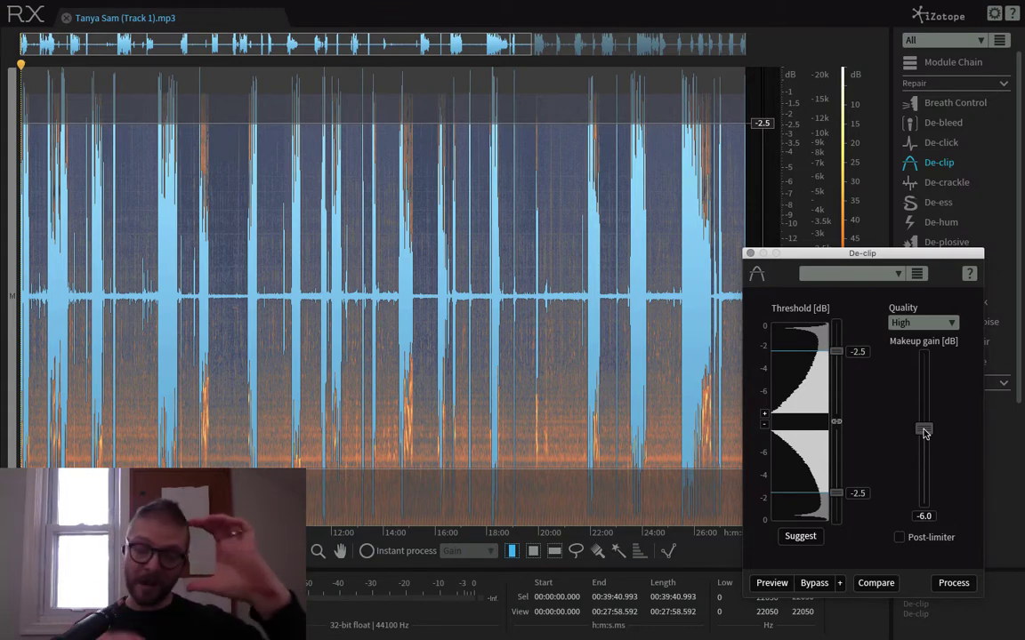
pyautogui.click(954, 581)
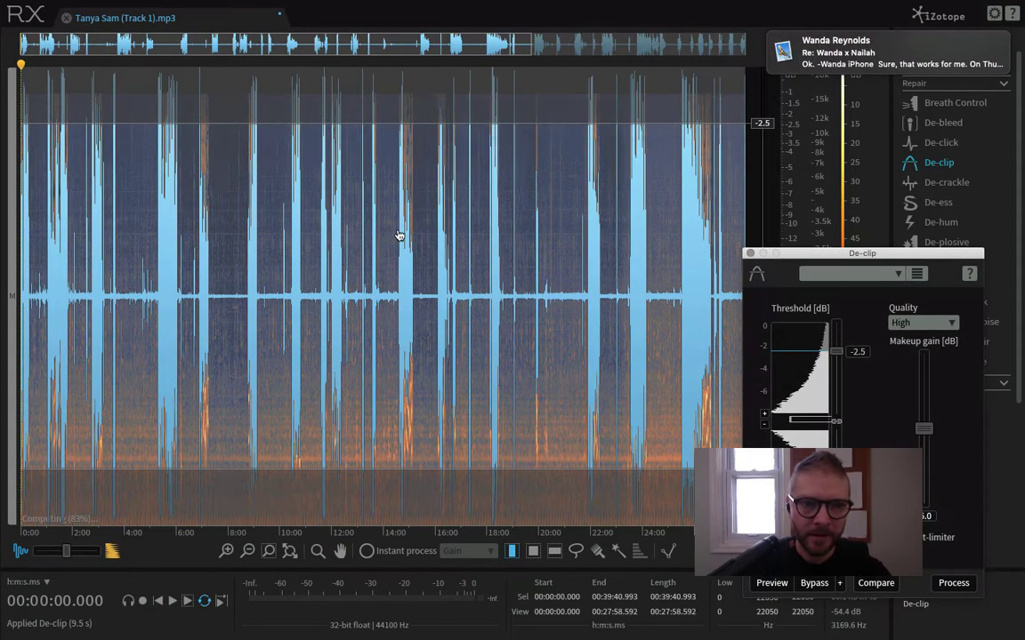
# Close De-clip and select the tall peaks from about 1:04.2 to 1:04.9.
pyautogui.click(64, 229)
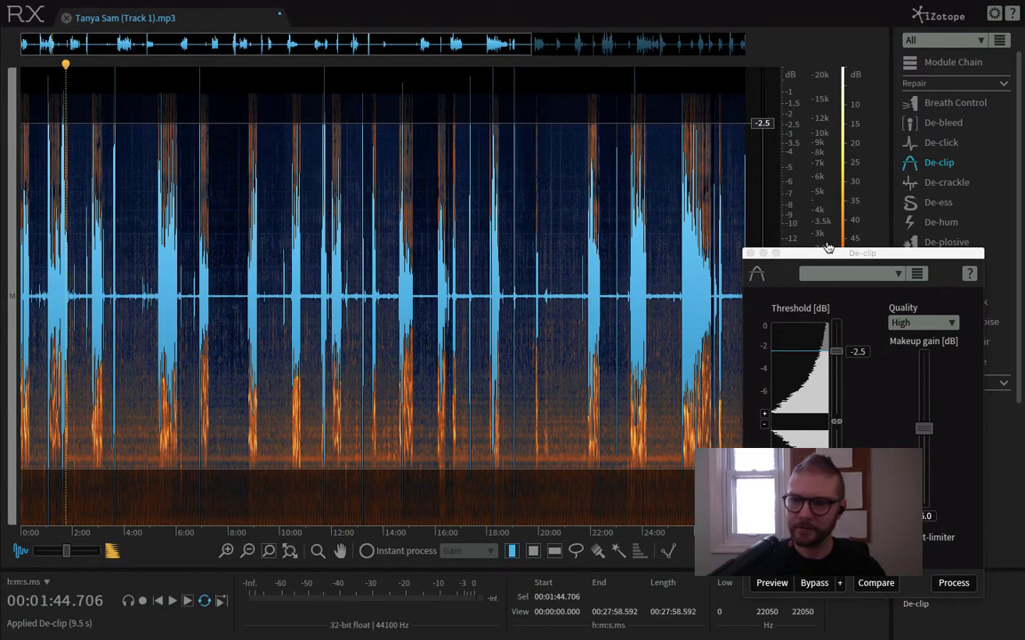
pyautogui.click(750, 255)
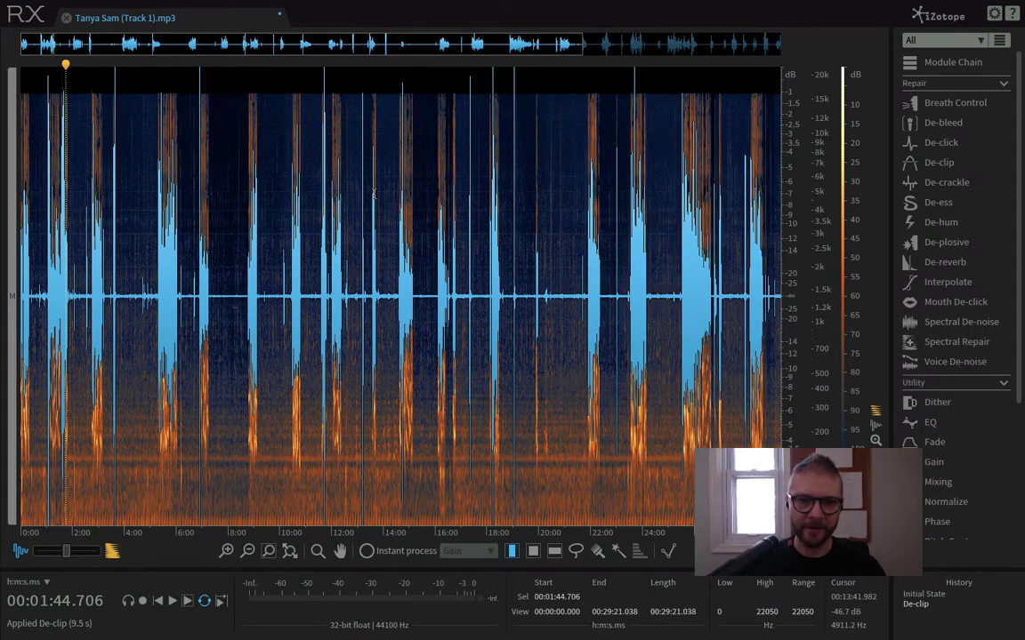
pyautogui.scroll(5, 49, 192)
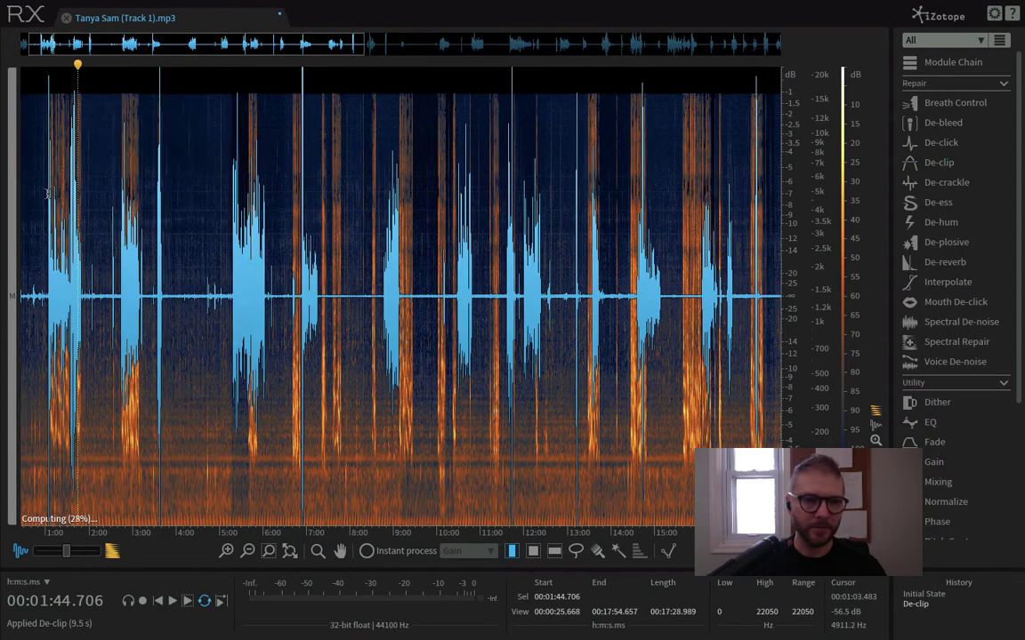
pyautogui.scroll(10, 47, 192)
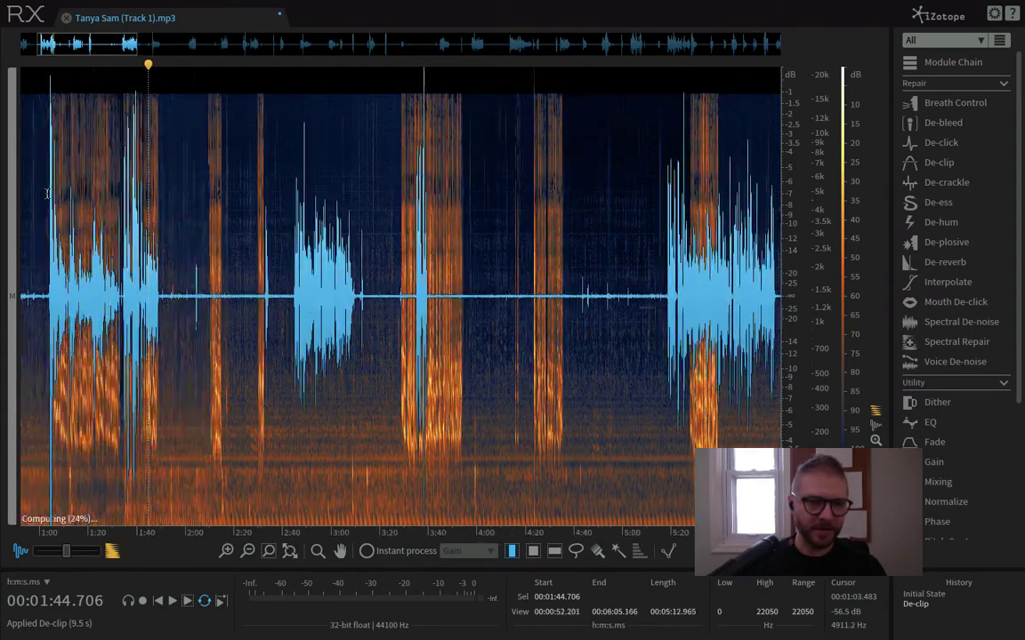
pyautogui.scroll(-1, 148, 204)
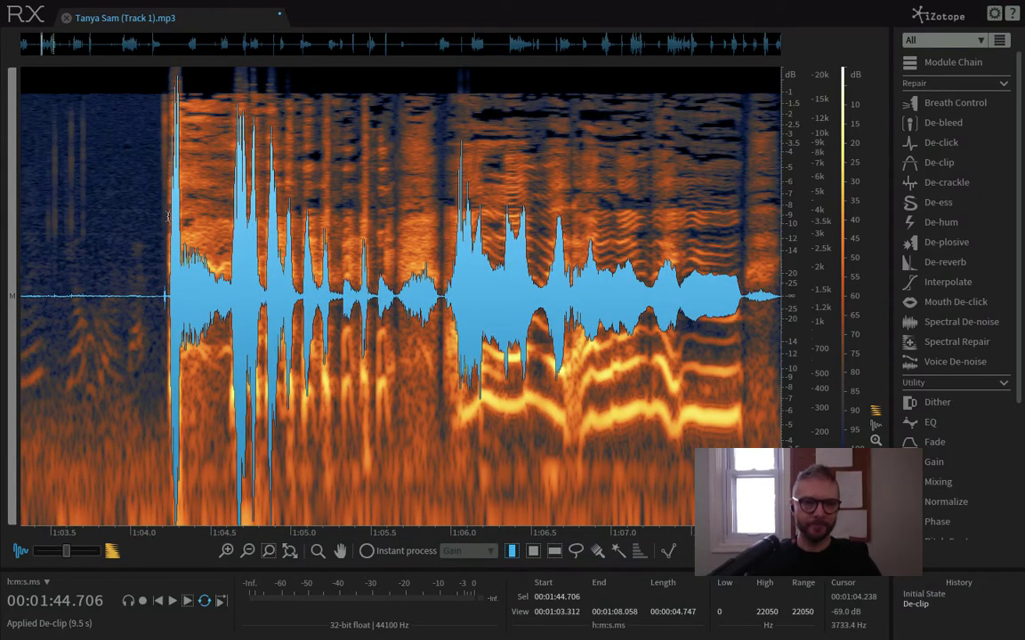
pyautogui.moveTo(168, 216); pyautogui.dragTo(281, 246)
# Add the tall peaks between about 1:36.0 and 1:39.5 to the selection.
pyautogui.scroll(-20, 281, 246)
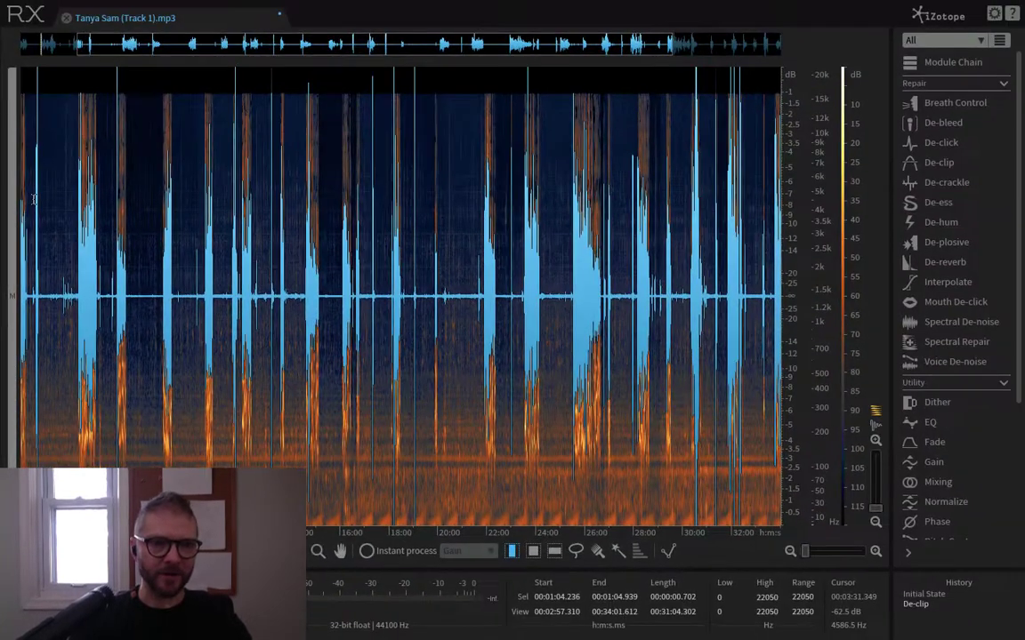
pyautogui.scroll(5, 36, 206)
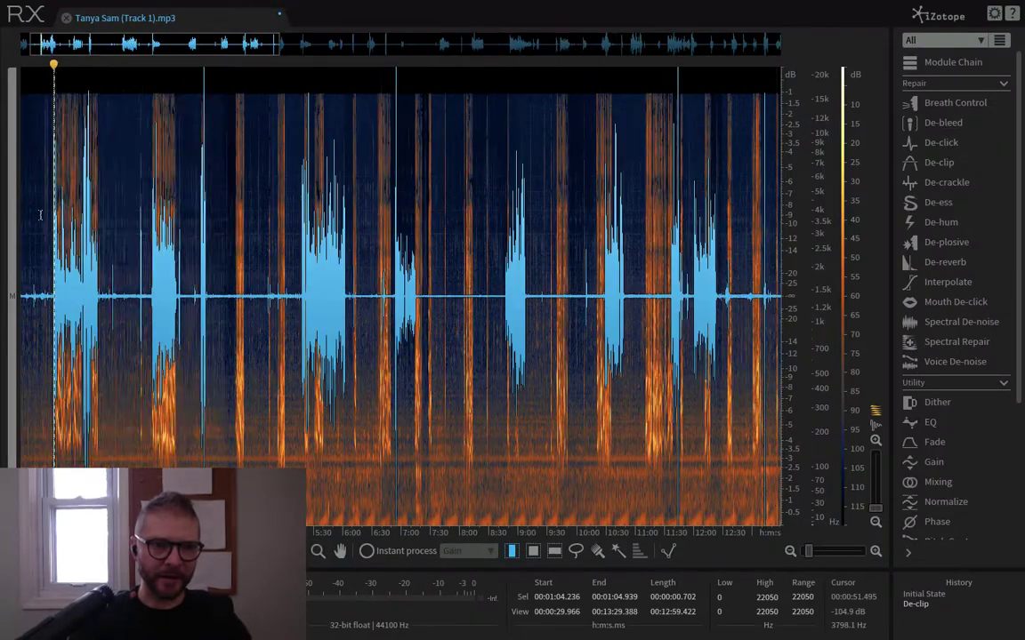
pyautogui.scroll(8, 40, 215)
pyautogui.scroll(2, 223, 304)
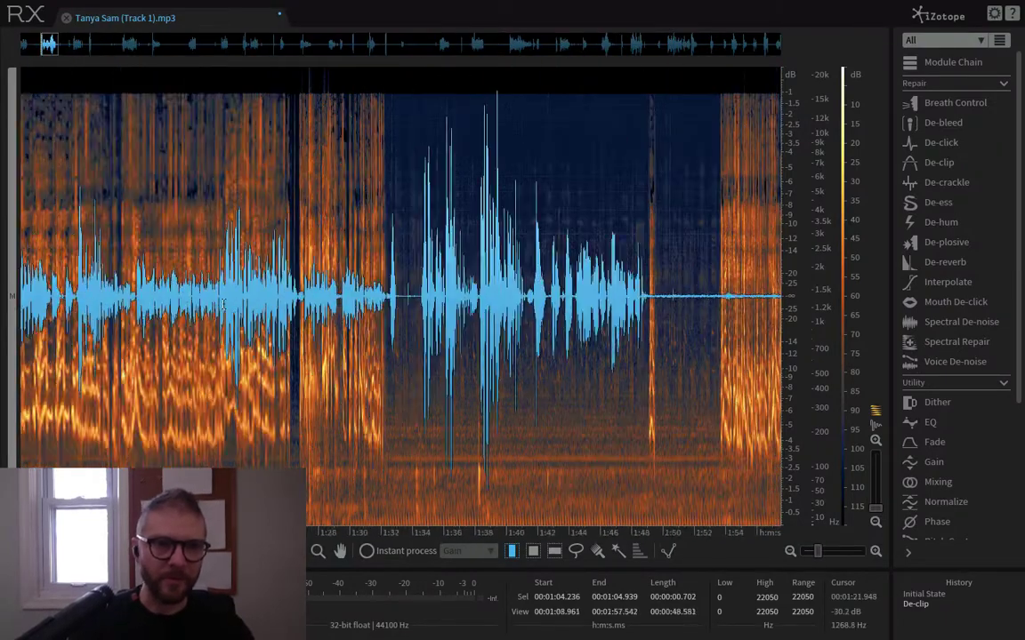
pyautogui.scroll(4, 426, 200)
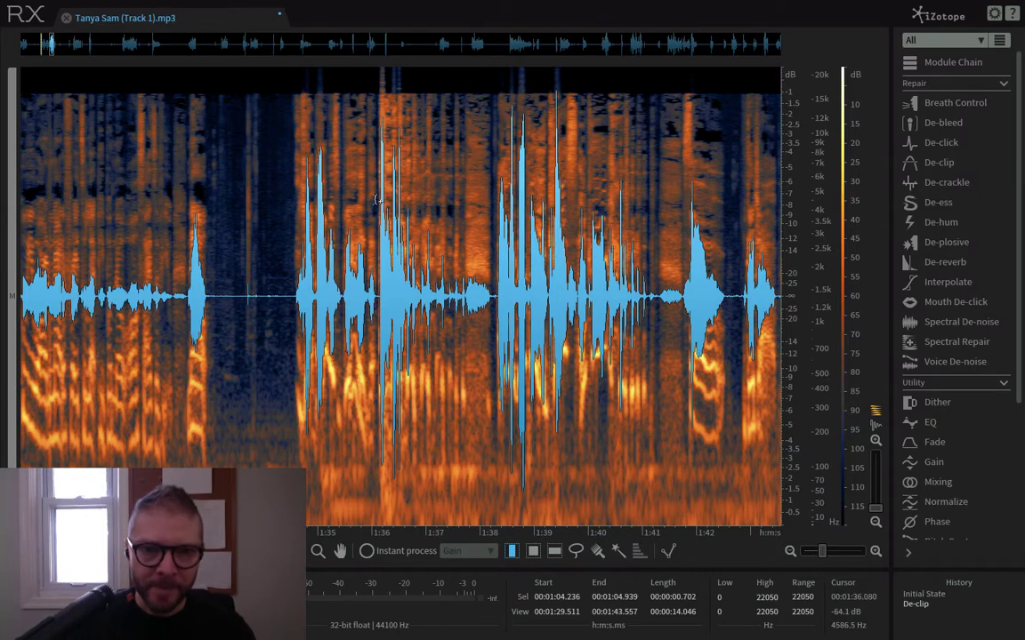
pyautogui.click(382, 204)
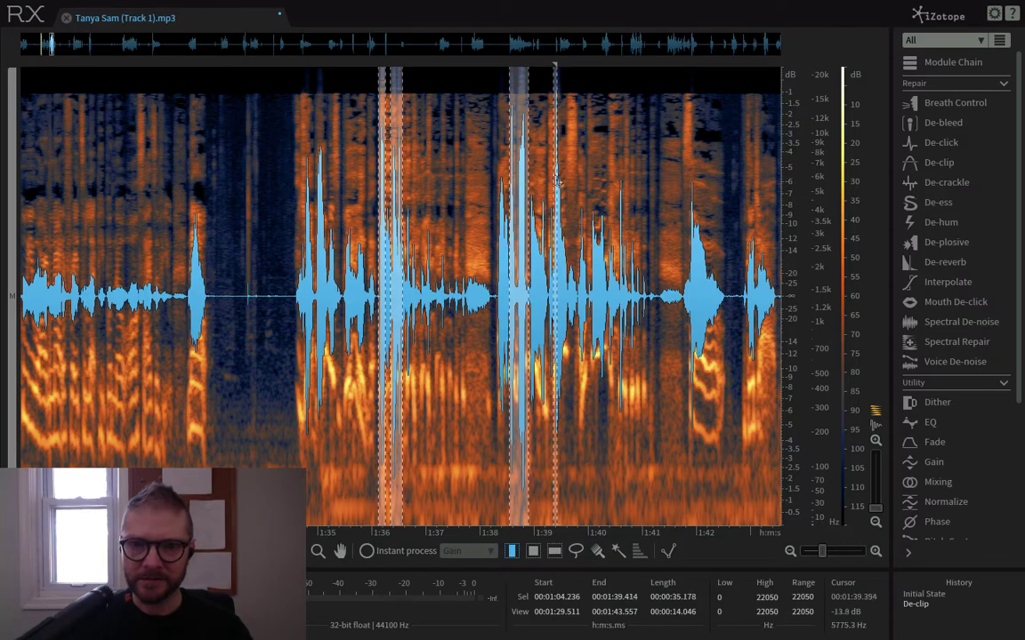
# Add the clipped-looking tall peaks through the rest of the recording to the selection, up to about 38:52.
pyautogui.scroll(-6, 561, 183)
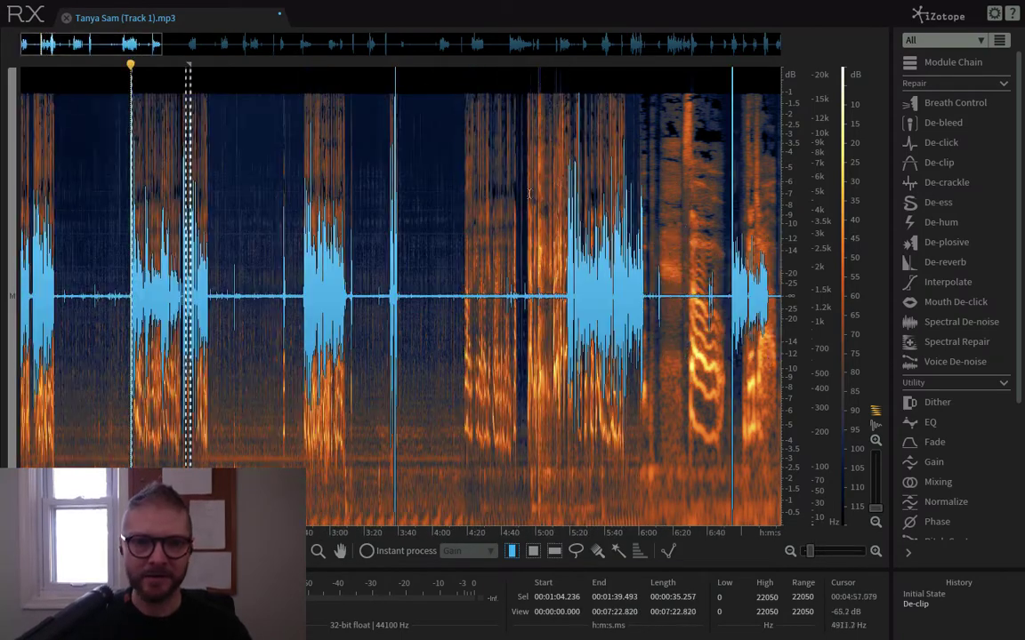
pyautogui.scroll(6, 394, 190)
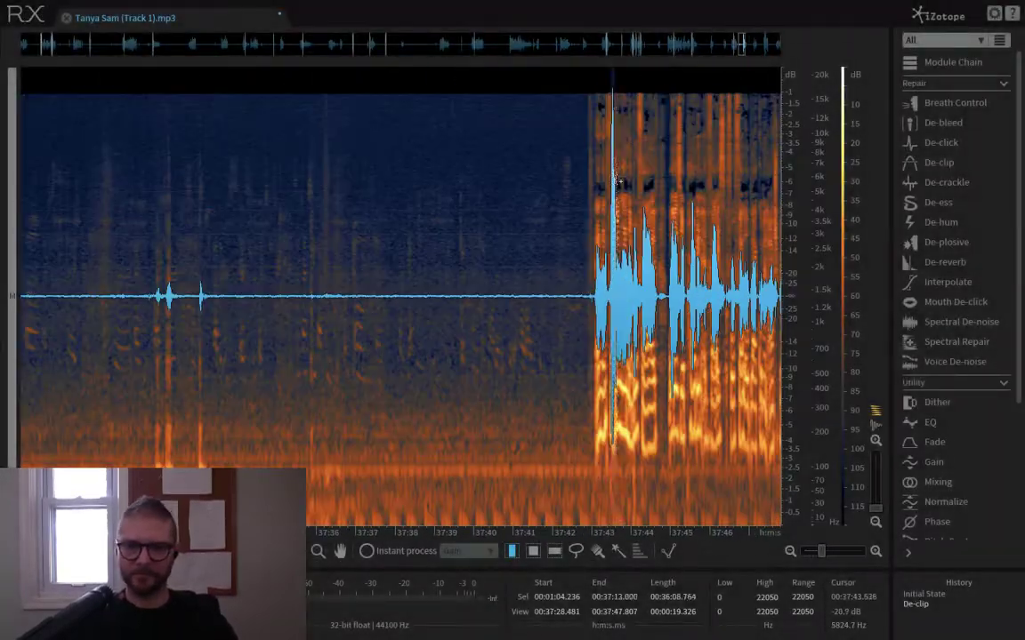
pyautogui.scroll(-10, 618, 182)
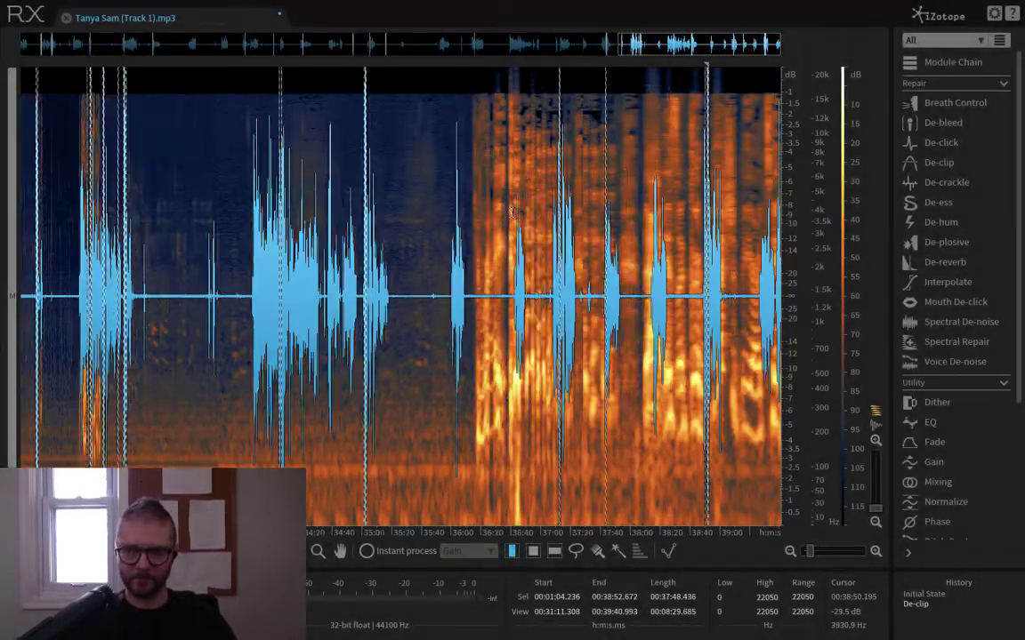
# Add the narrow tall peak at about 25:33.4 to the selection.
pyautogui.scroll(-3, 512, 210)
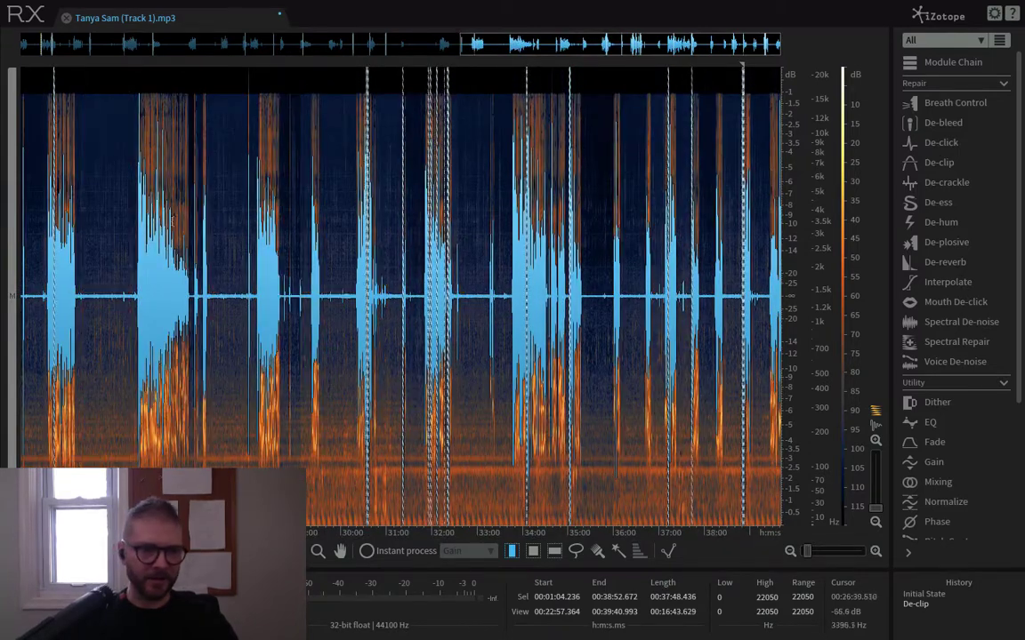
pyautogui.scroll(12, 139, 229)
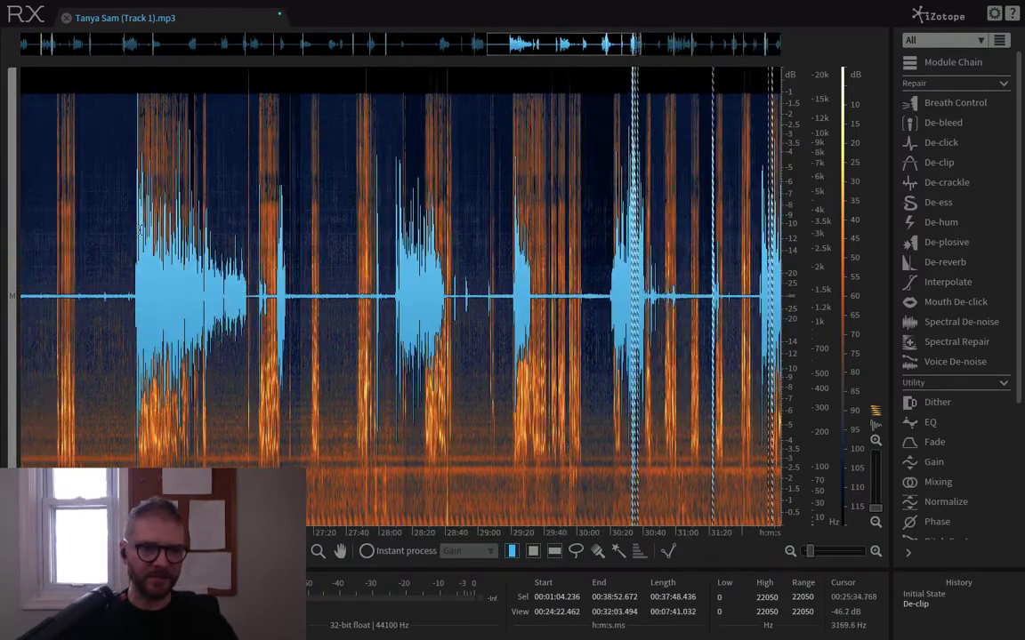
pyautogui.scroll(5, 87, 247)
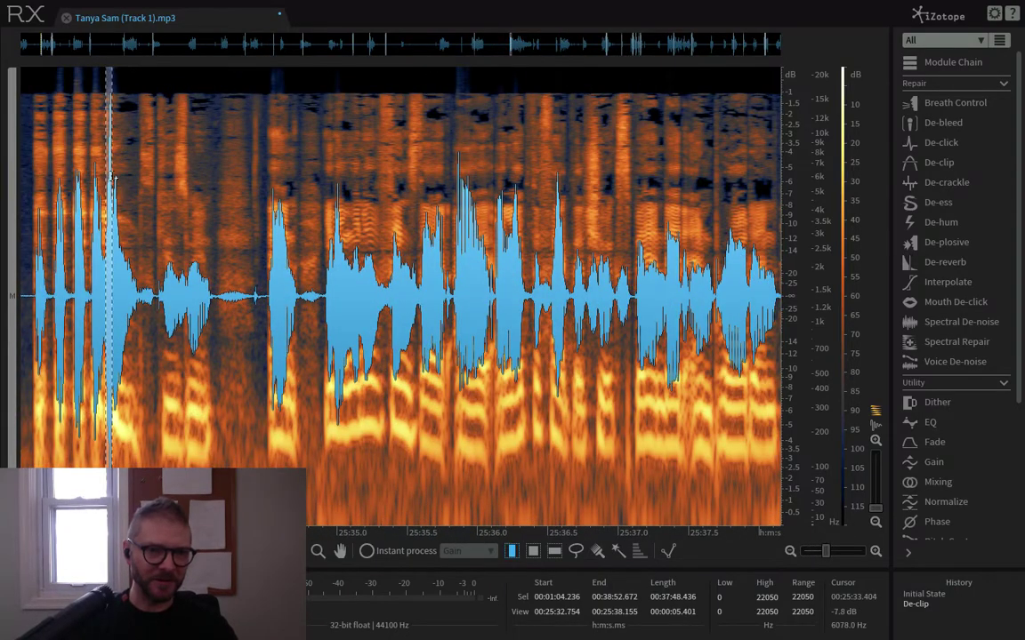
# Add the tall peak near the end of the recording, at about 39:39.9, to the selection.
pyautogui.scroll(-15, 113, 178)
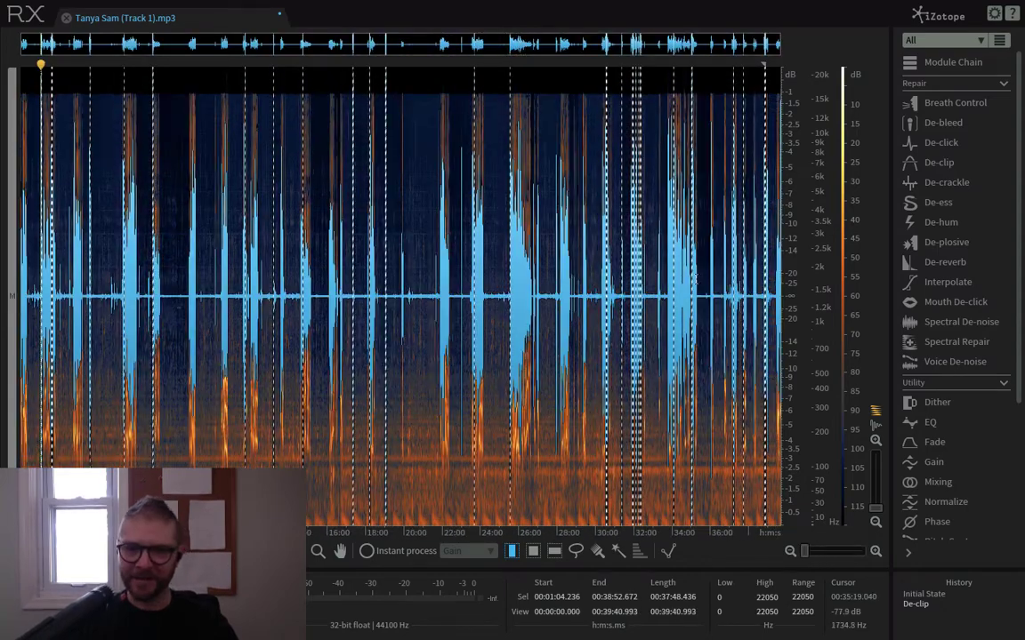
pyautogui.scroll(8, 774, 214)
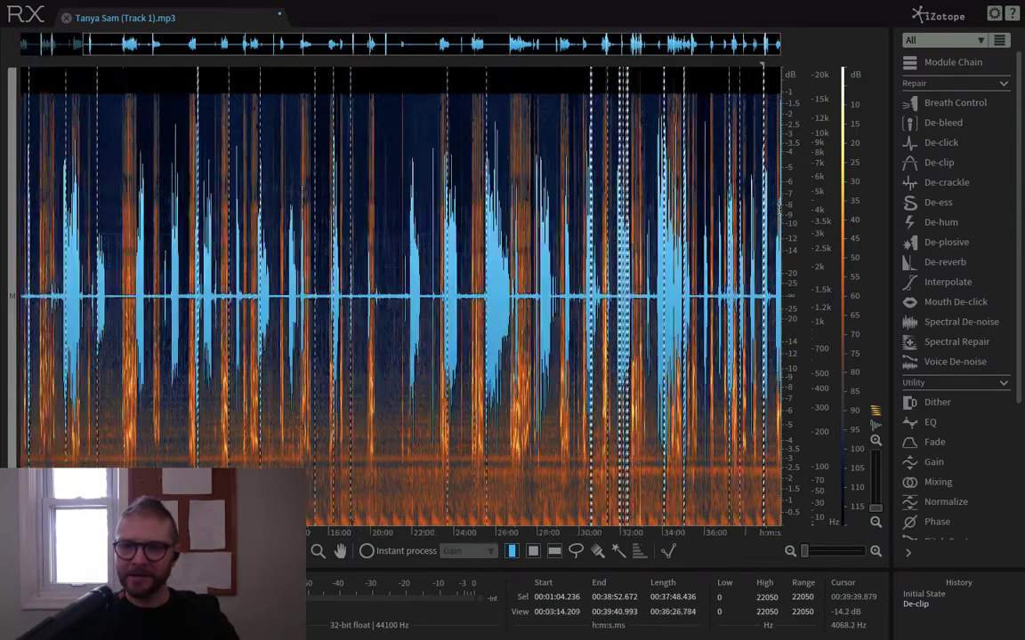
pyautogui.scroll(6, 779, 210)
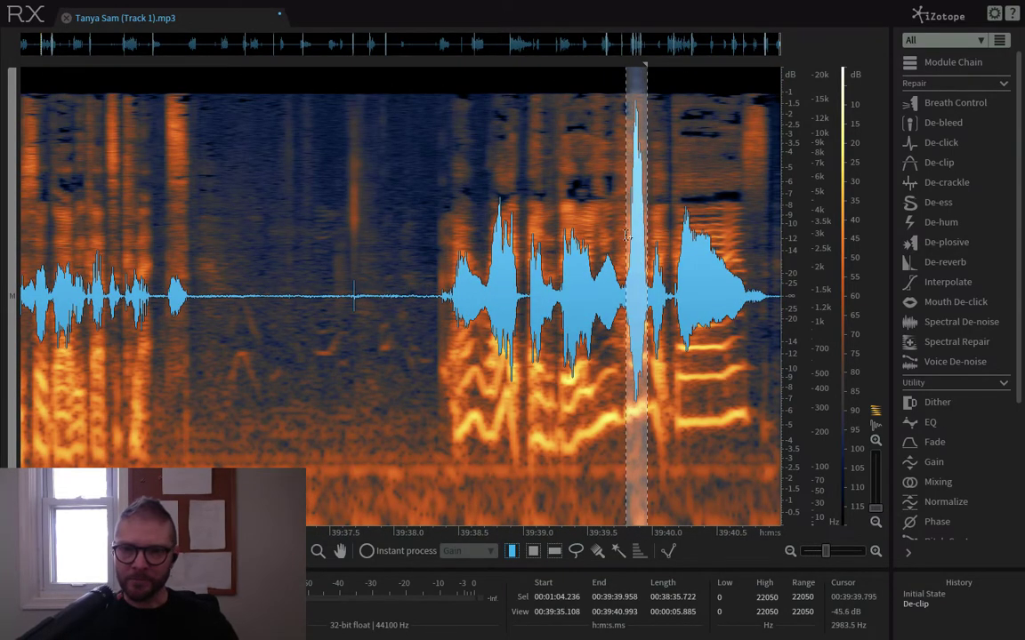
# Apply De-clip to all selected peaks with a -2.5 dB threshold and -3.0 dB makeup gain, and clear the selection.
pyautogui.scroll(-10, 625, 234)
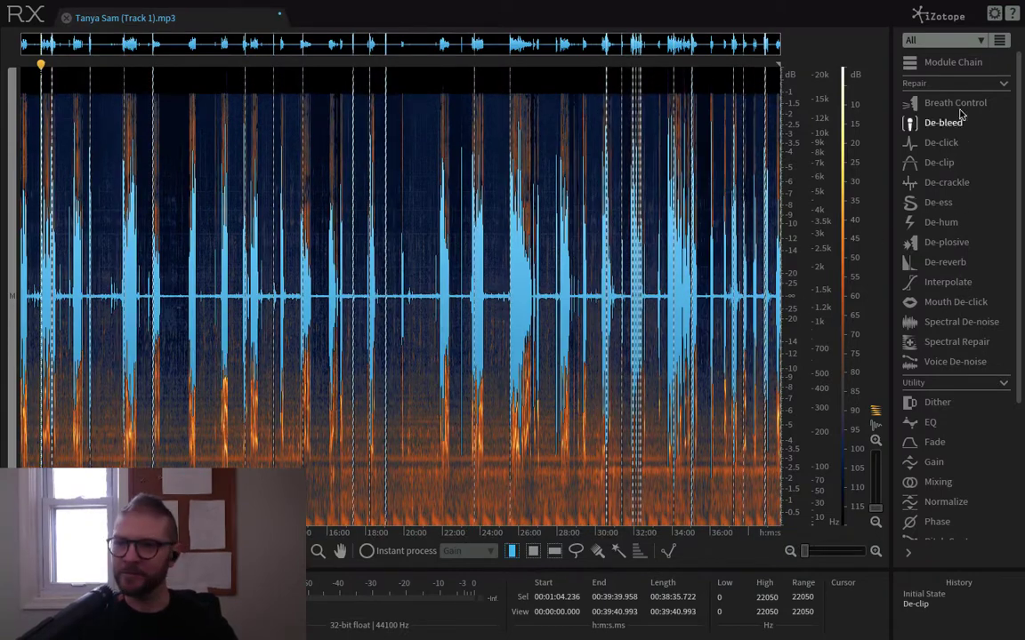
pyautogui.click(938, 164)
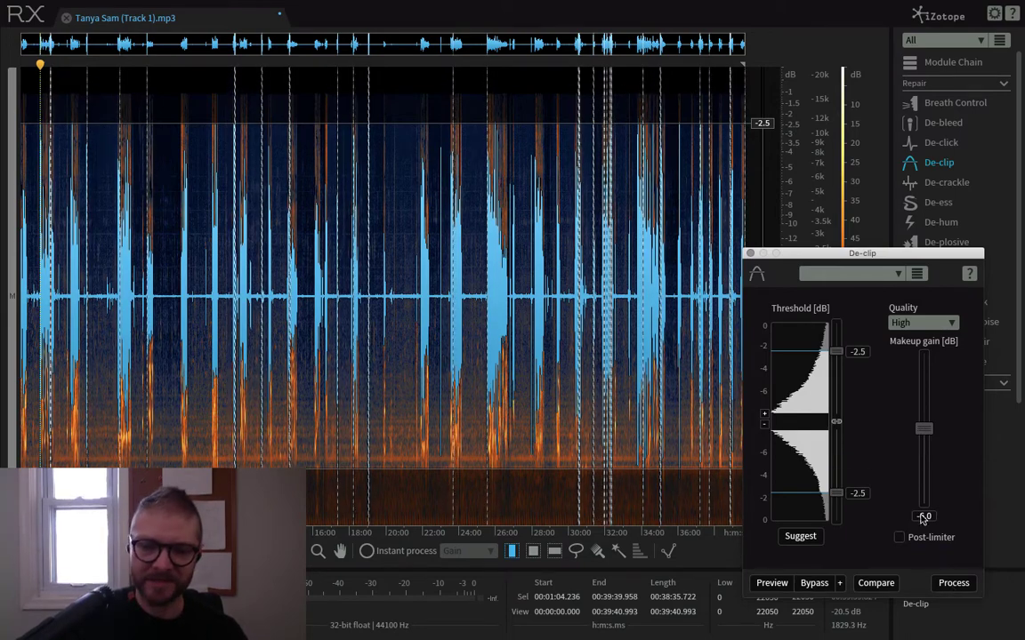
pyautogui.moveTo(926, 411); pyautogui.dragTo(927, 399)
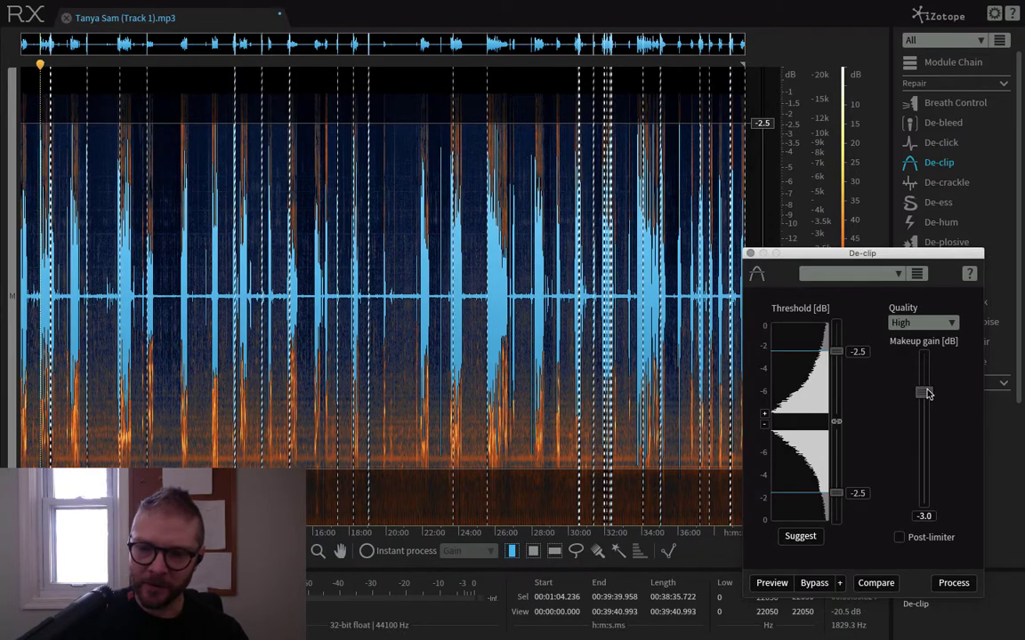
pyautogui.click(954, 584)
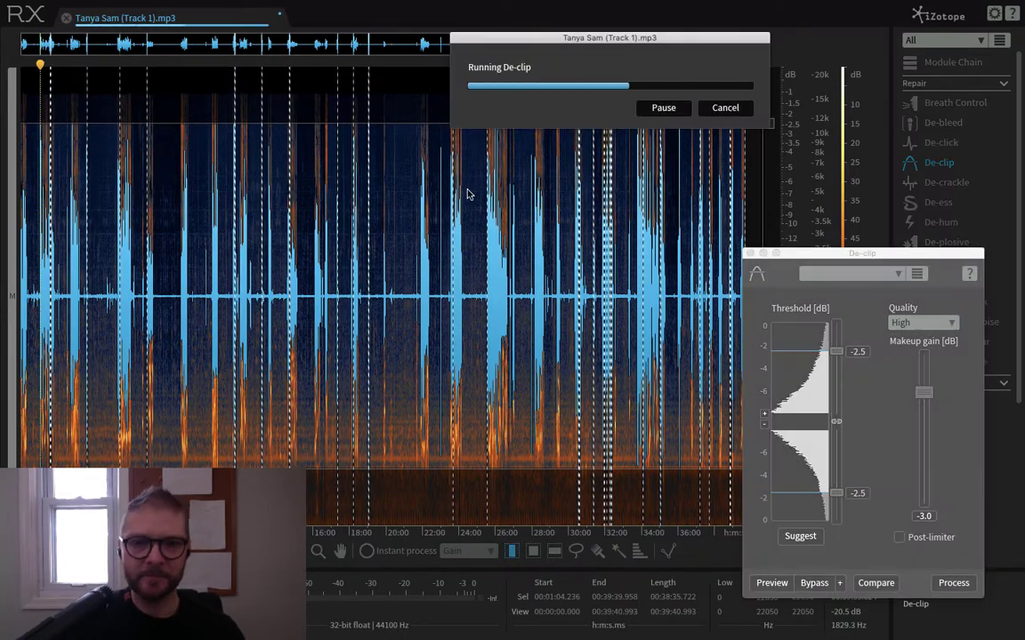
pyautogui.click(469, 245)
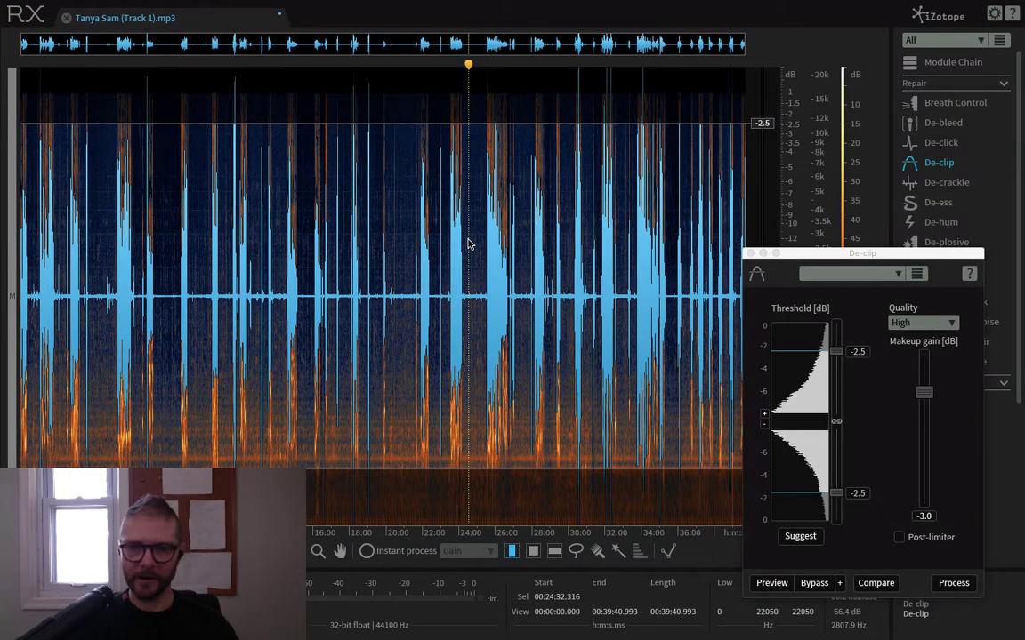
# Undo and redo the last De-clip pass to compare the whole waveform before and after.
pyautogui.hotkey('ctrl', 'a')
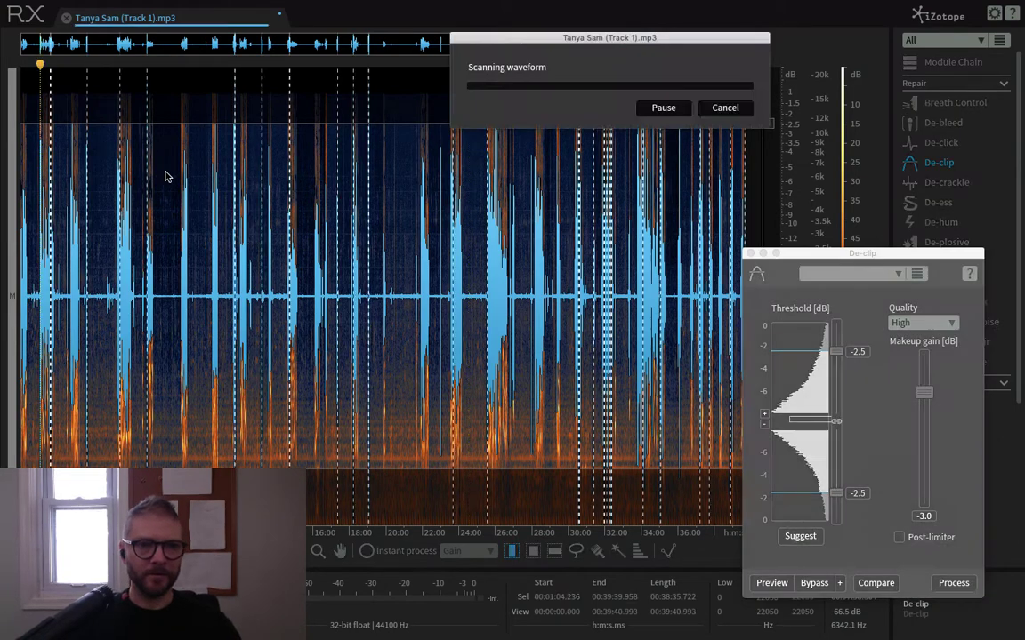
pyautogui.click(165, 171)
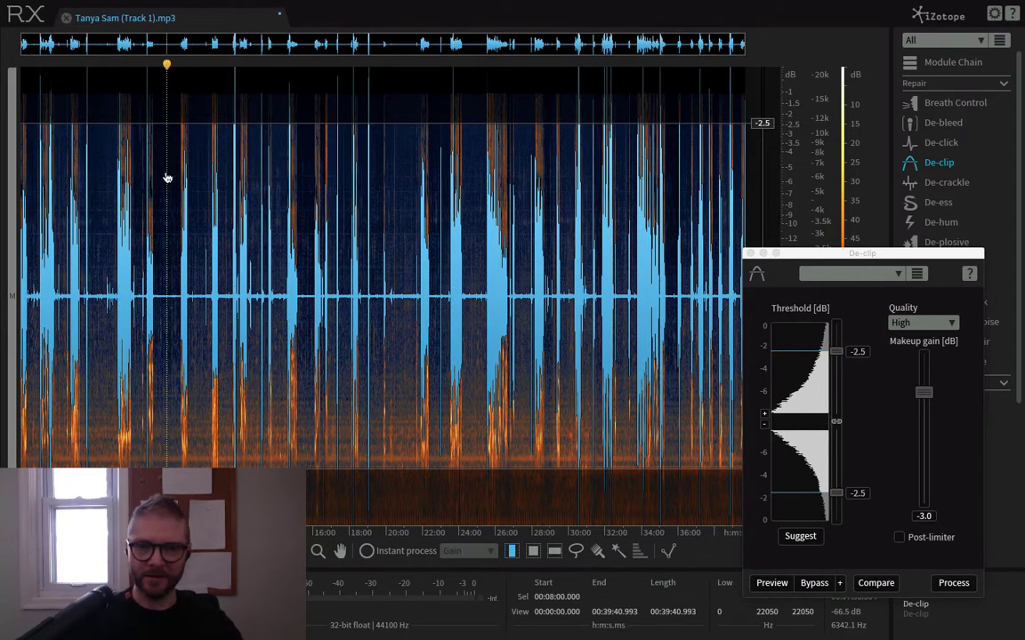
pyautogui.hotkey('ctrl', 'a')
pyautogui.click(166, 191)
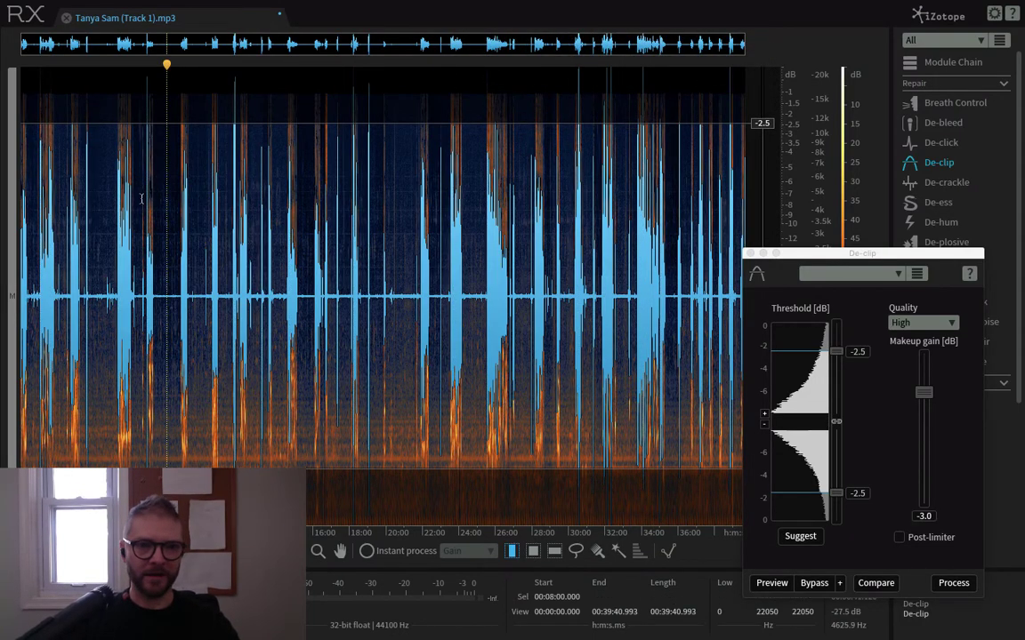
# Close De-clip and select the tall peak from about 6:54.6 to 6:54.7.
pyautogui.scroll(5, 141, 199)
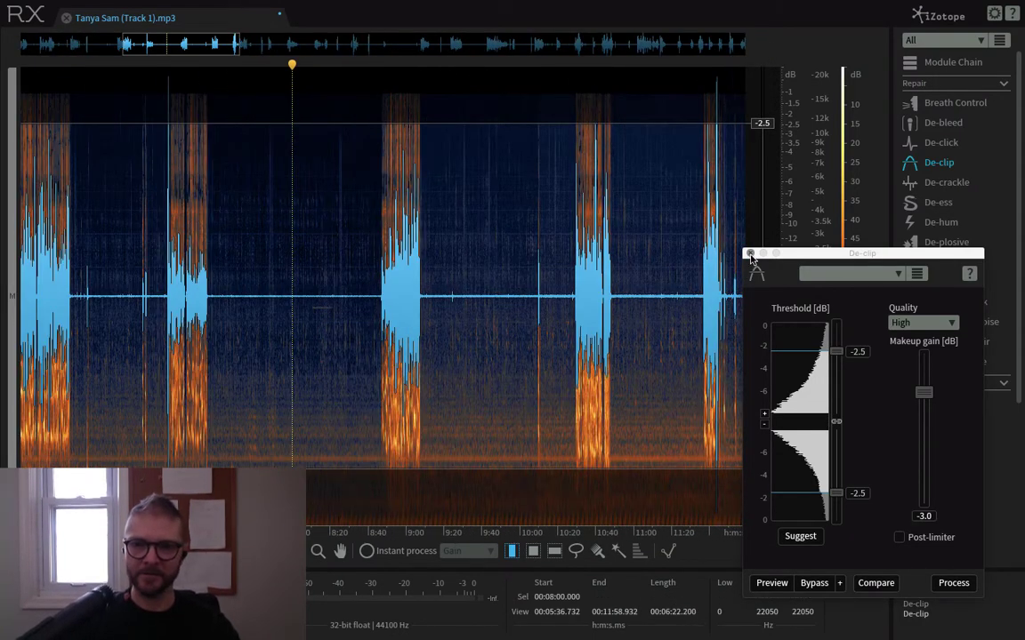
pyautogui.click(750, 255)
pyautogui.scroll(6, 158, 222)
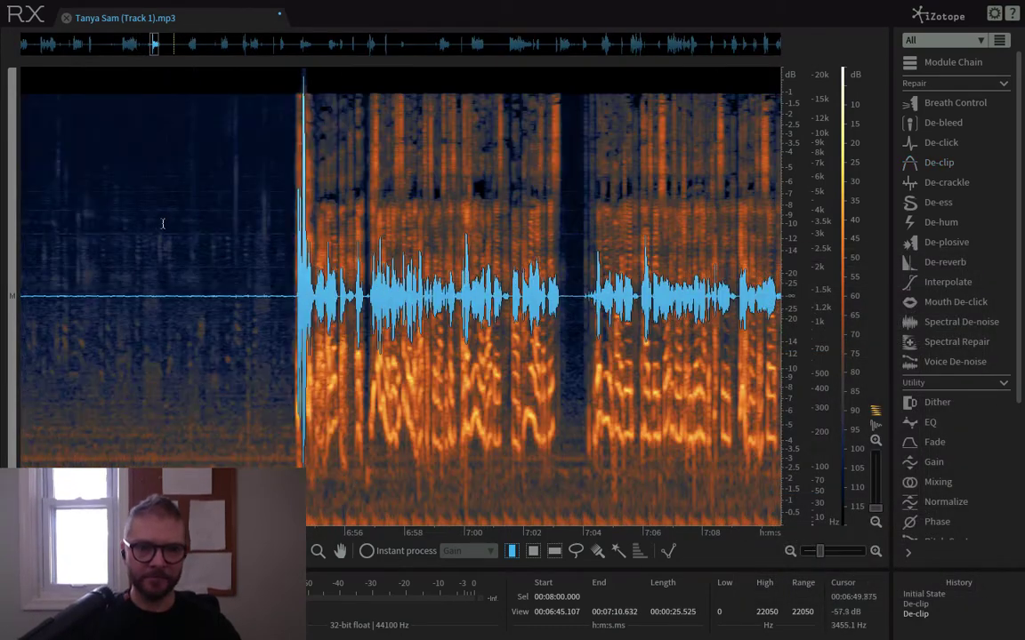
pyautogui.scroll(4, 302, 189)
pyautogui.moveTo(299, 212); pyautogui.dragTo(315, 217)
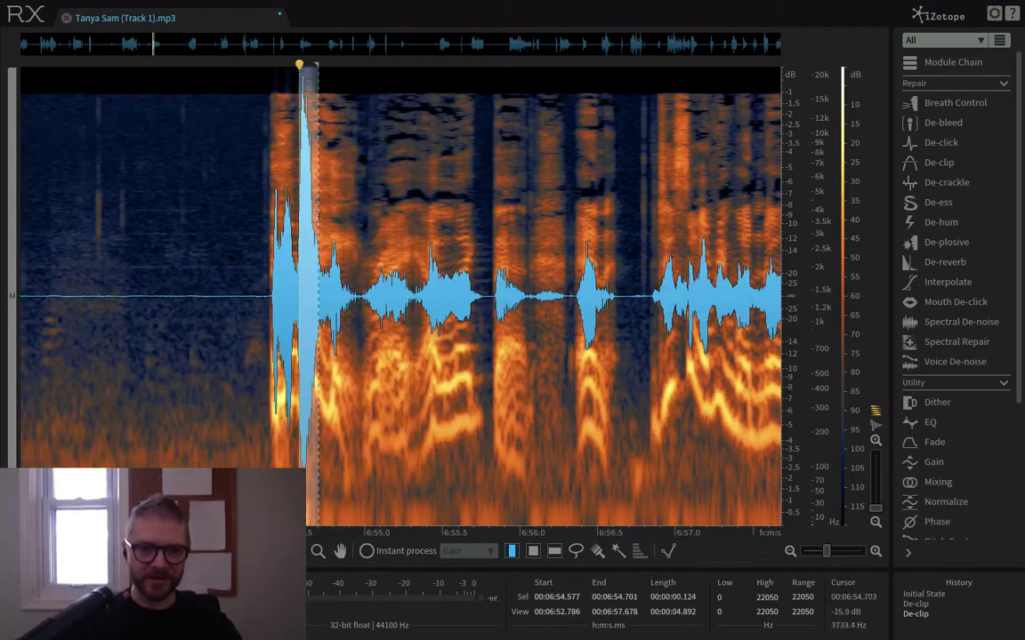
# Add the two tall peaks at about 11:43.7 and 11:44.1 to the selection.
pyautogui.scroll(-10, 315, 217)
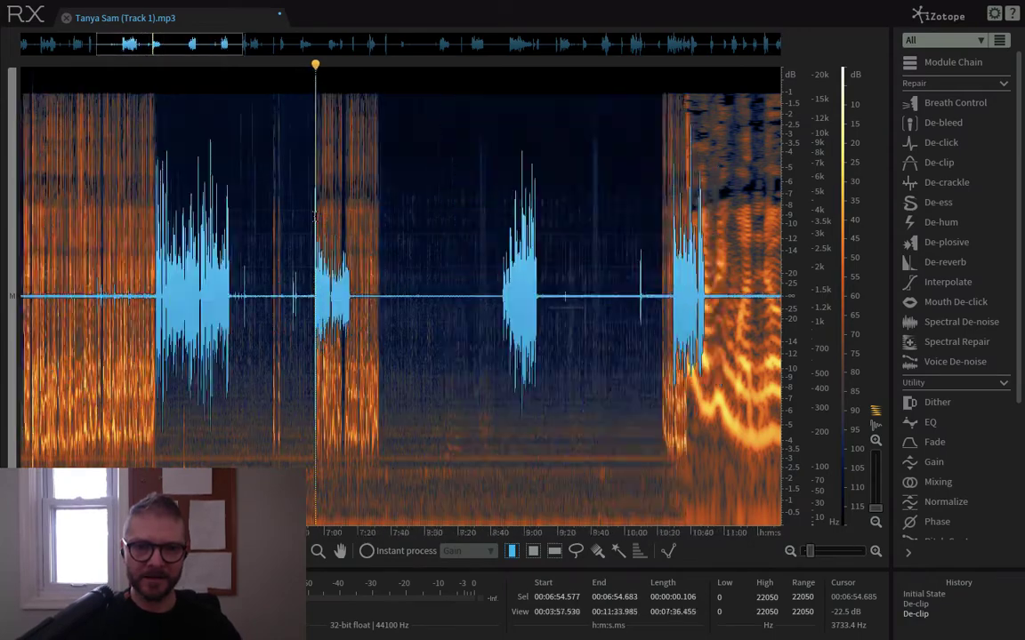
pyautogui.scroll(10, 224, 190)
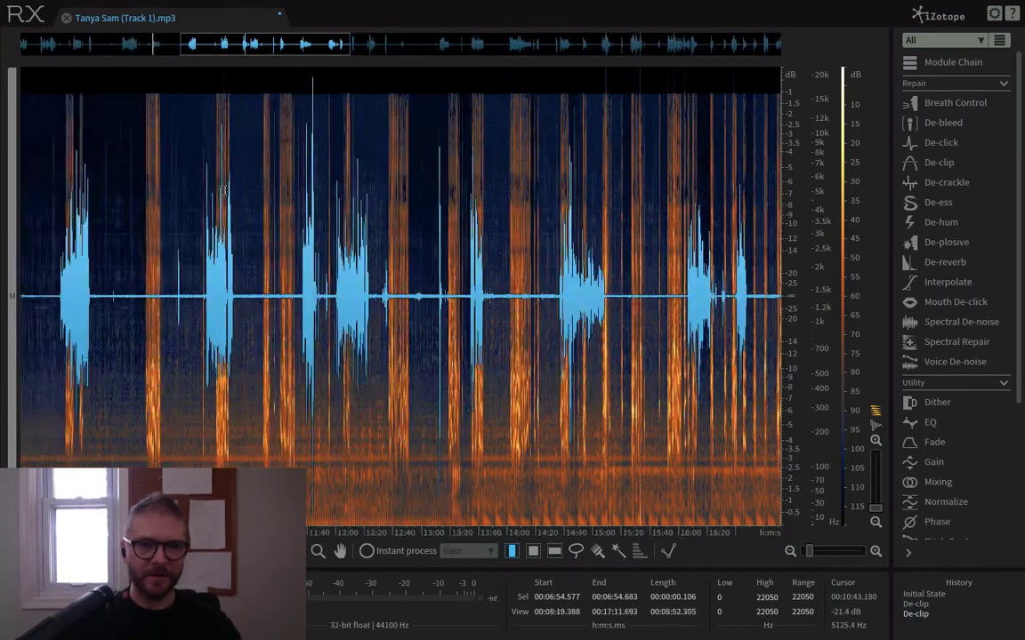
pyautogui.scroll(6, 341, 197)
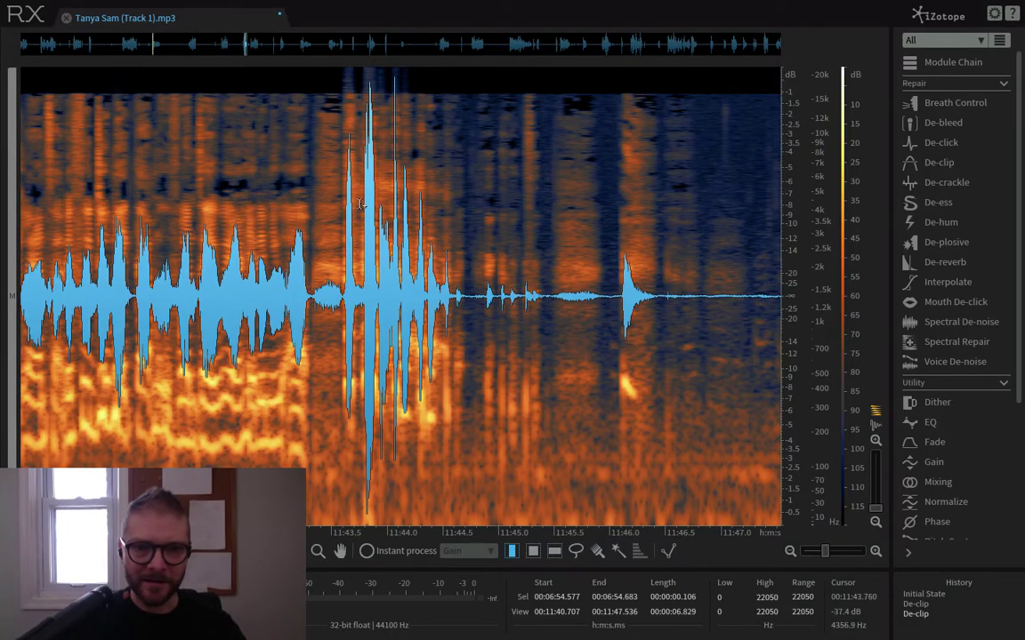
pyautogui.moveTo(360, 203); pyautogui.dragTo(380, 210)
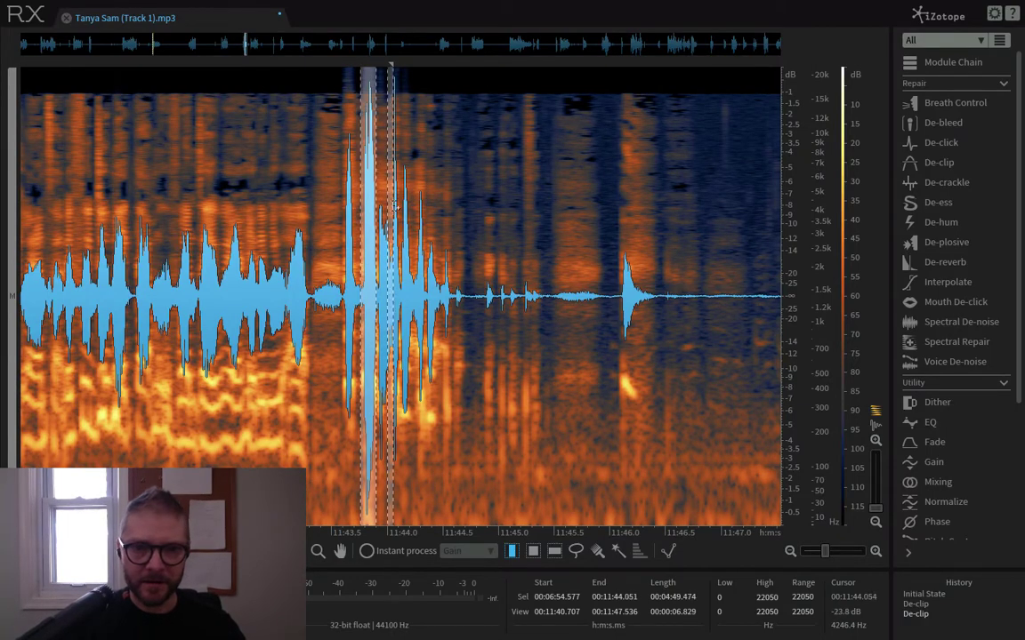
# Add the tall peaks from about 18:13.2 to 18:13.5 to the selection.
pyautogui.scroll(-10, 395, 207)
pyautogui.scroll(-5, 399, 206)
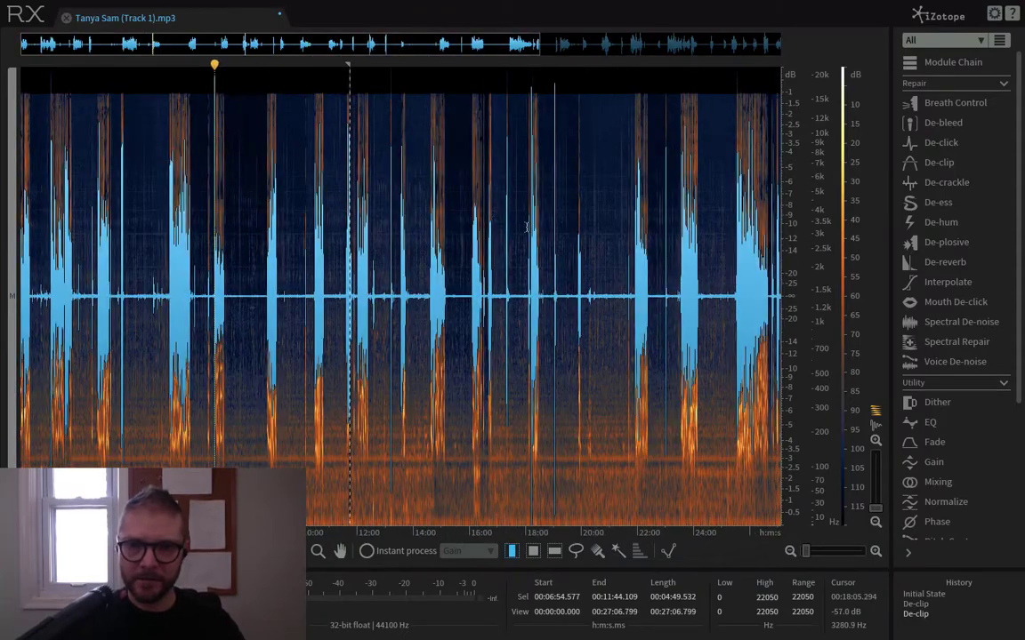
pyautogui.scroll(10, 526, 227)
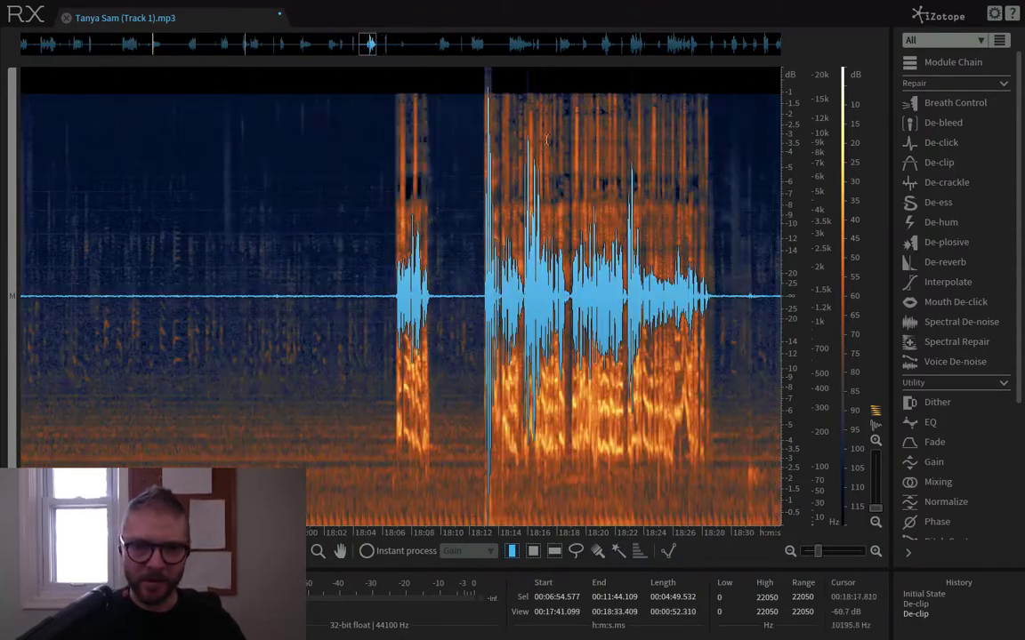
pyautogui.scroll(5, 492, 205)
pyautogui.click(485, 220)
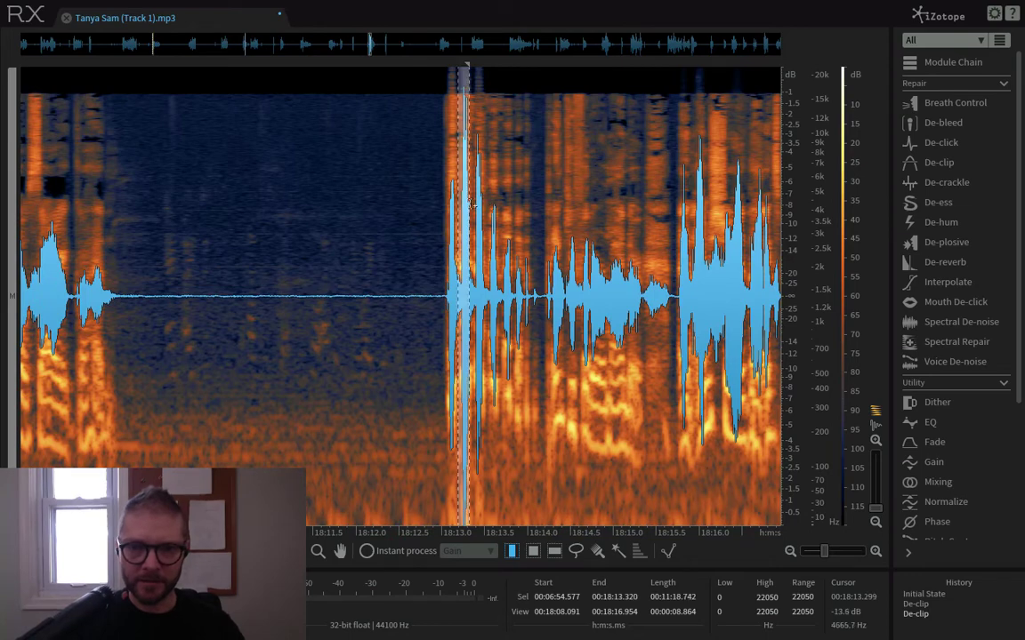
# Add the group of three tall peaks from about 19:03.3 to 19:03.8 to the selection.
pyautogui.scroll(-13, 486, 220)
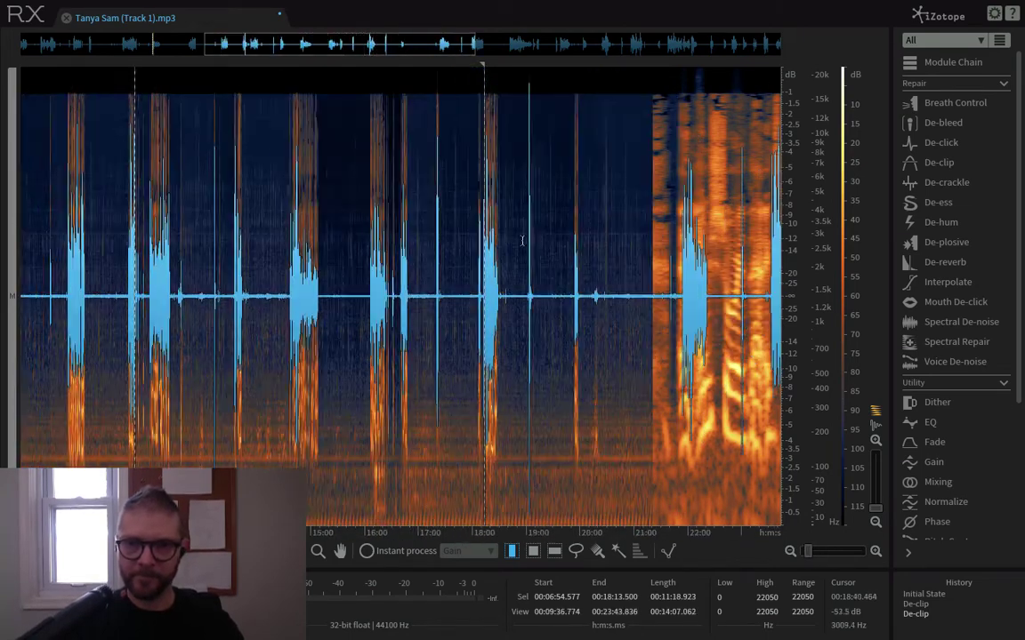
pyautogui.scroll(14, 533, 242)
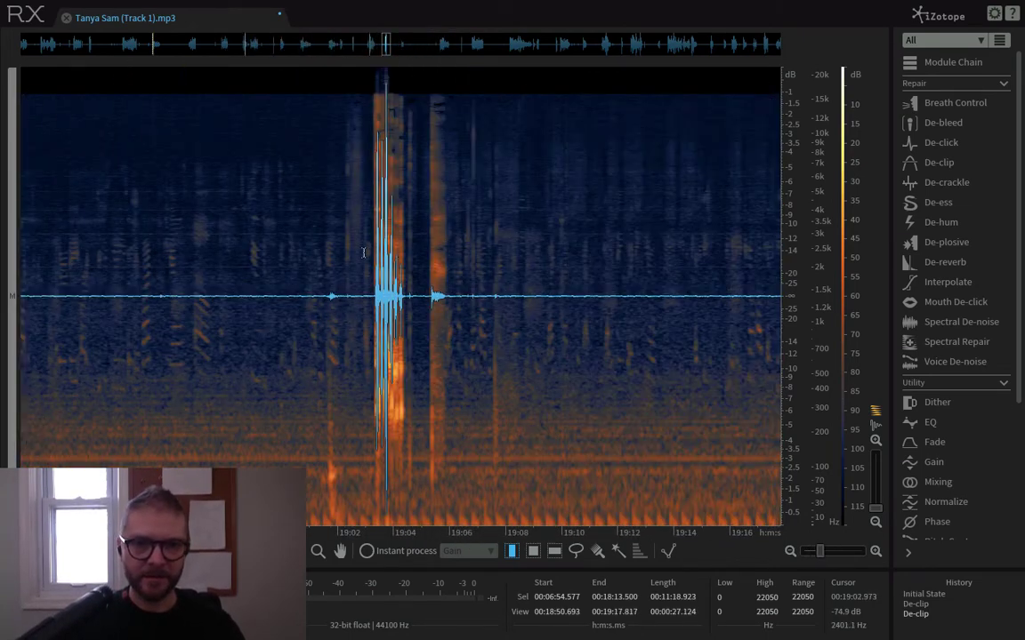
pyautogui.click(471, 257)
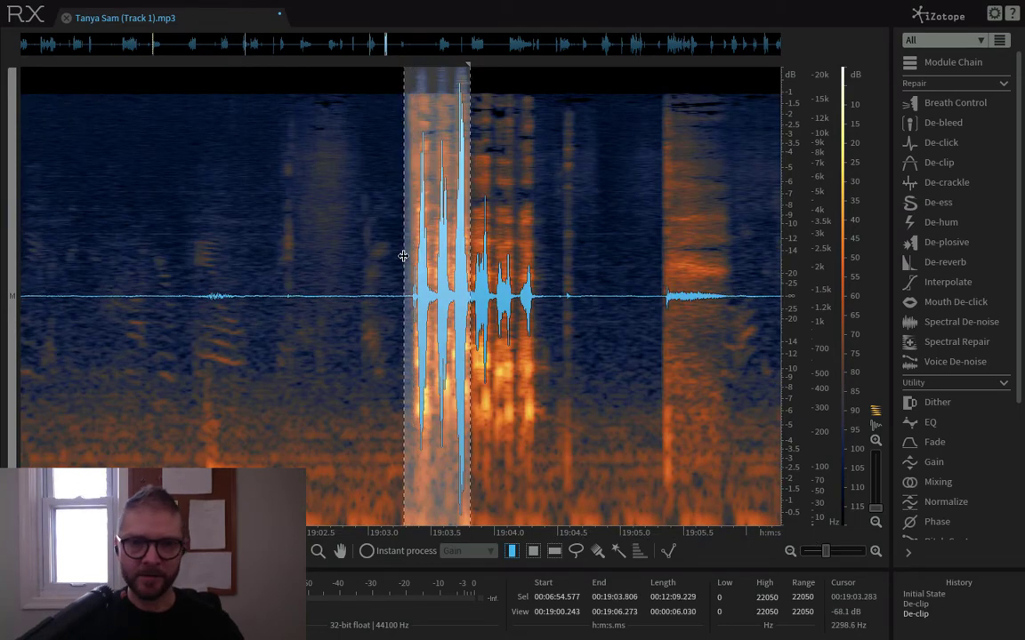
# Add the narrow tall peak at about 30:33.6 to the selection.
pyautogui.scroll(-7, 391, 311)
pyautogui.scroll(-10, 391, 311)
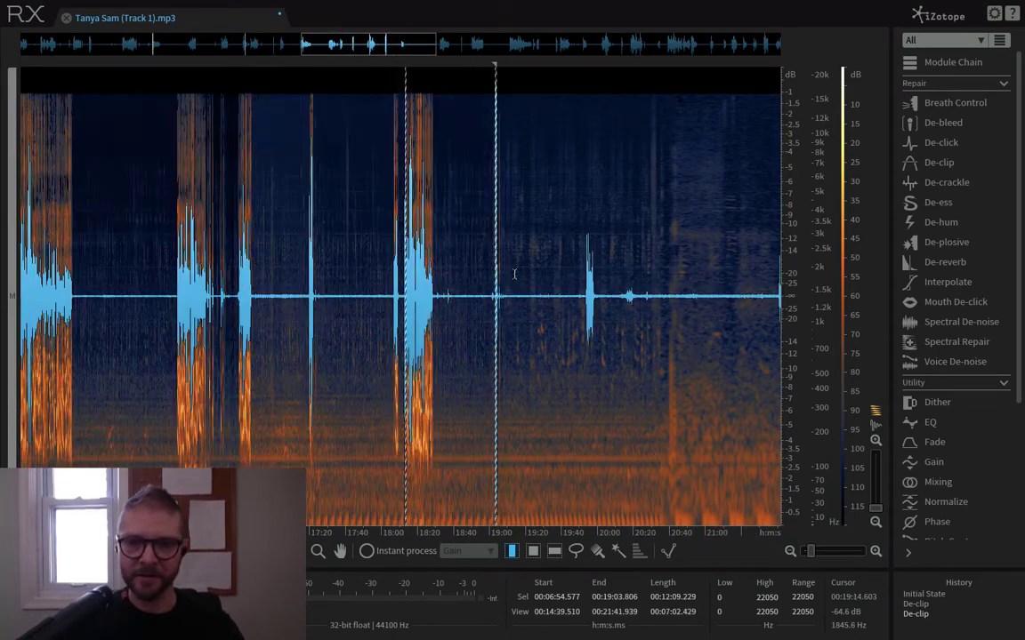
pyautogui.scroll(20, 606, 267)
pyautogui.moveTo(751, 178); pyautogui.dragTo(695, 166)
pyautogui.scroll(-18, 696, 187)
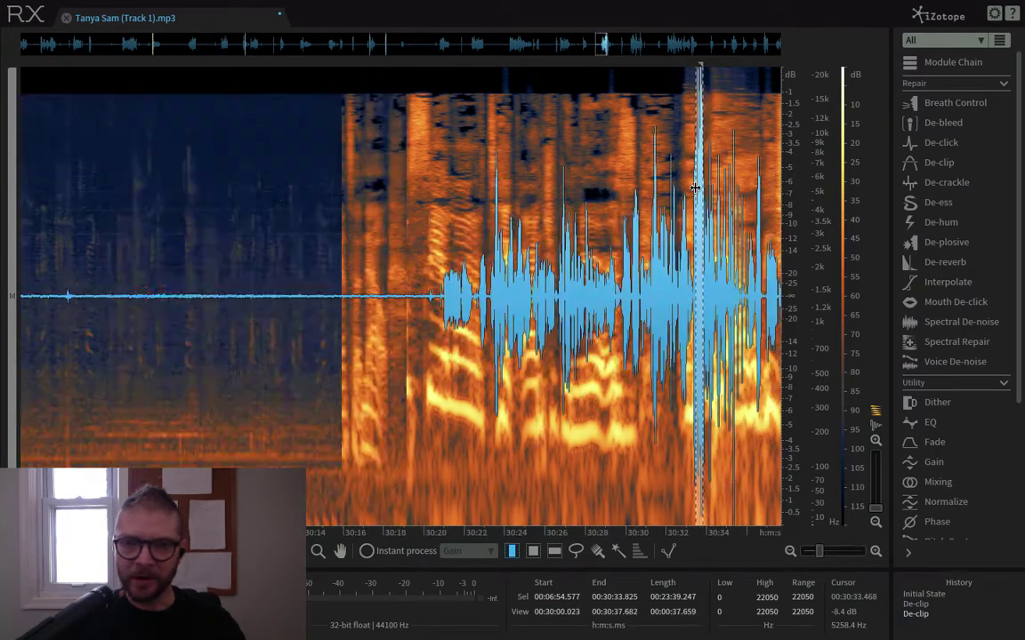
# Add the two tall peaks at about 31:55.8 and 31:58.0 to the selection.
pyautogui.scroll(8, 693, 187)
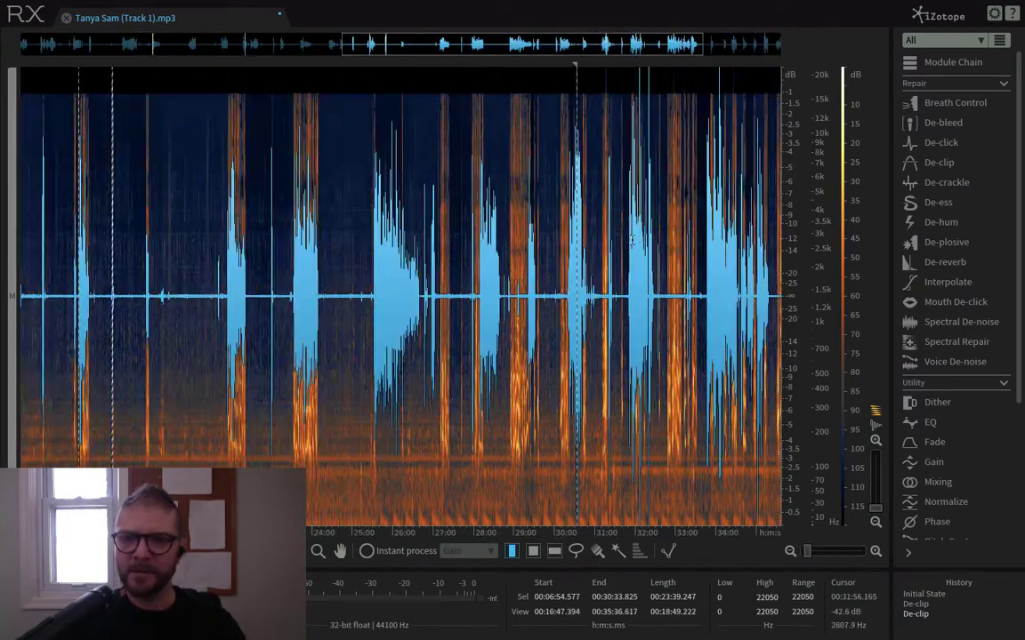
pyautogui.scroll(8, 687, 230)
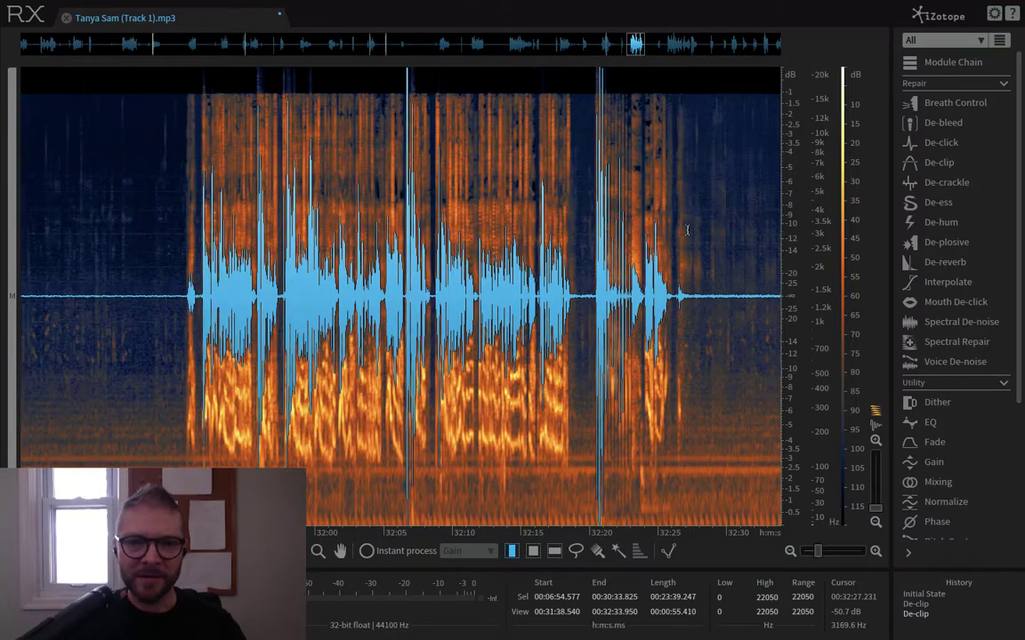
pyautogui.scroll(6, 276, 263)
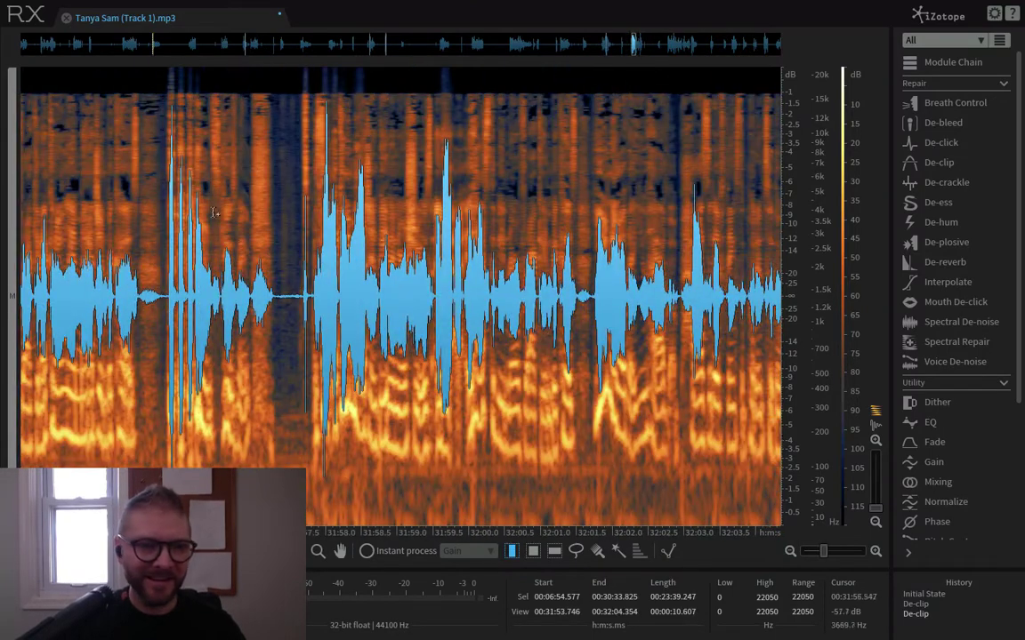
pyautogui.keyDown('shift'); pyautogui.click(175, 184); pyautogui.keyUp('shift')
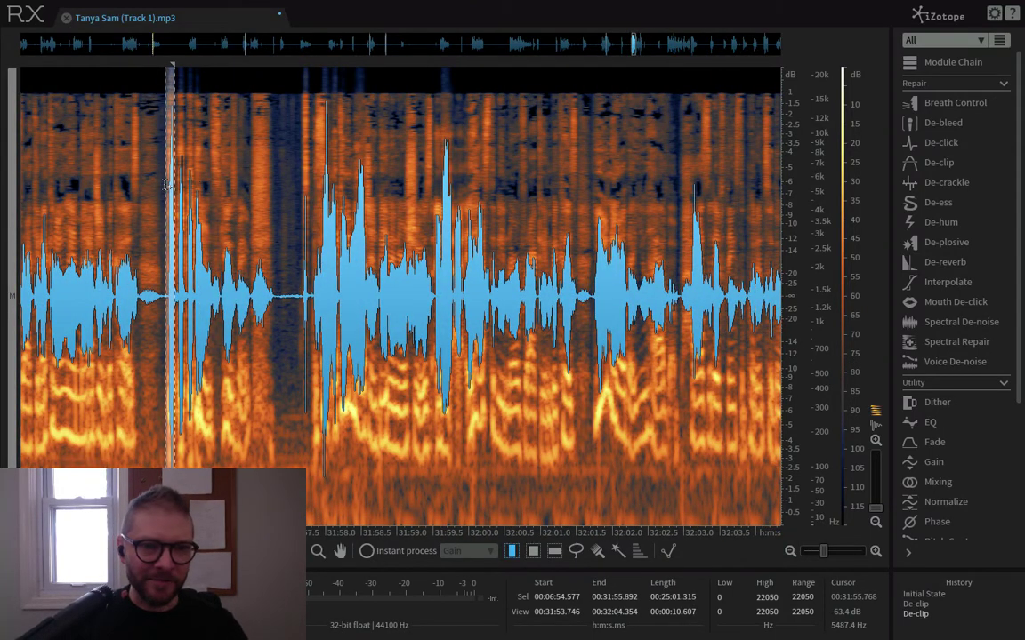
pyautogui.keyDown('shift'); pyautogui.click(329, 174); pyautogui.keyUp('shift')
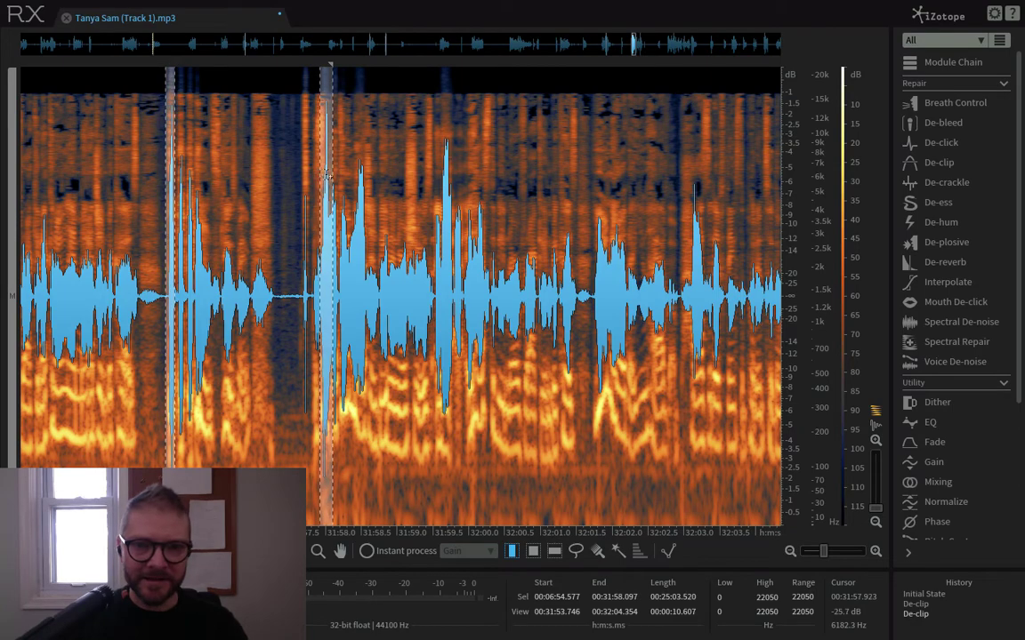
# Add the two tall peaks at about 32:06.6 and 32:07.1 to the selection.
pyautogui.scroll(-3, 449, 175)
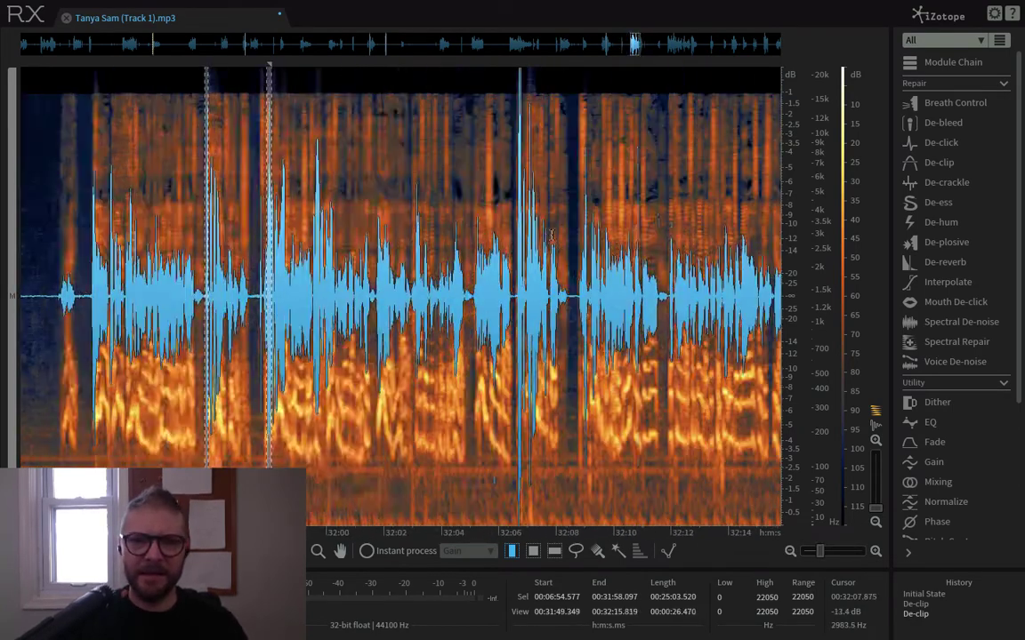
pyautogui.scroll(3, 551, 235)
pyautogui.moveTo(500, 174); pyautogui.dragTo(490, 172)
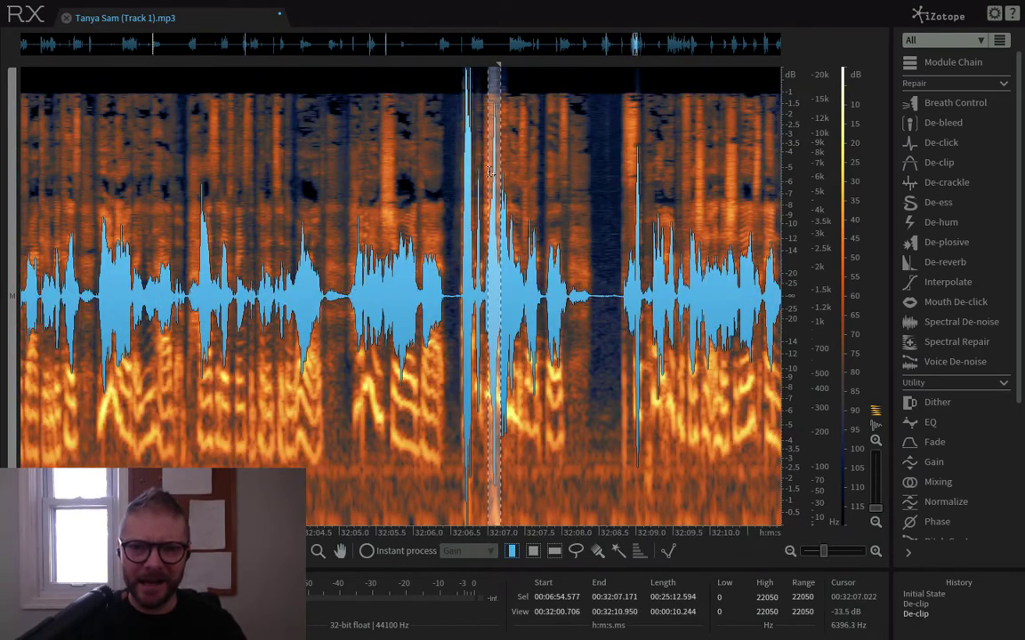
pyautogui.scroll(-3, 474, 172)
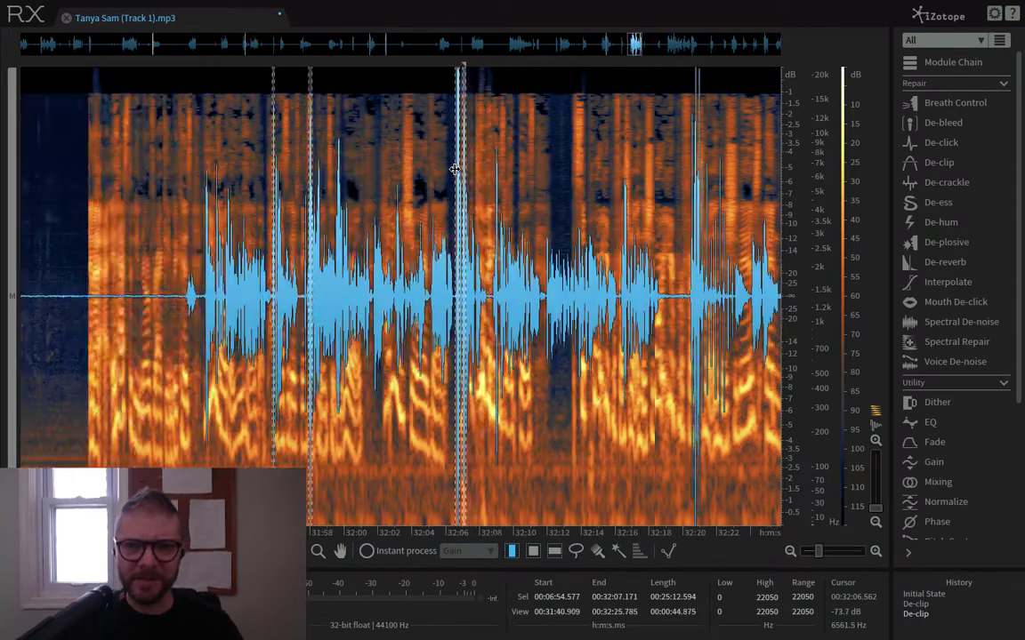
# Add the tall peaks at about 32:20.6, 32:21.0 and 34:04.9 to the selection.
pyautogui.scroll(5, 705, 194)
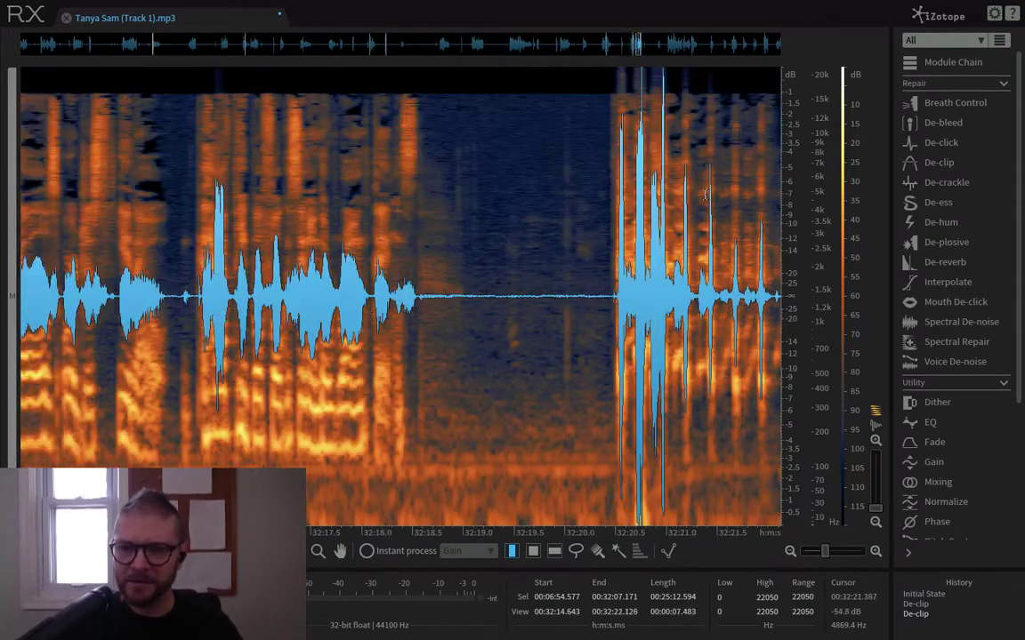
pyautogui.moveTo(673, 219); pyautogui.dragTo(659, 221)
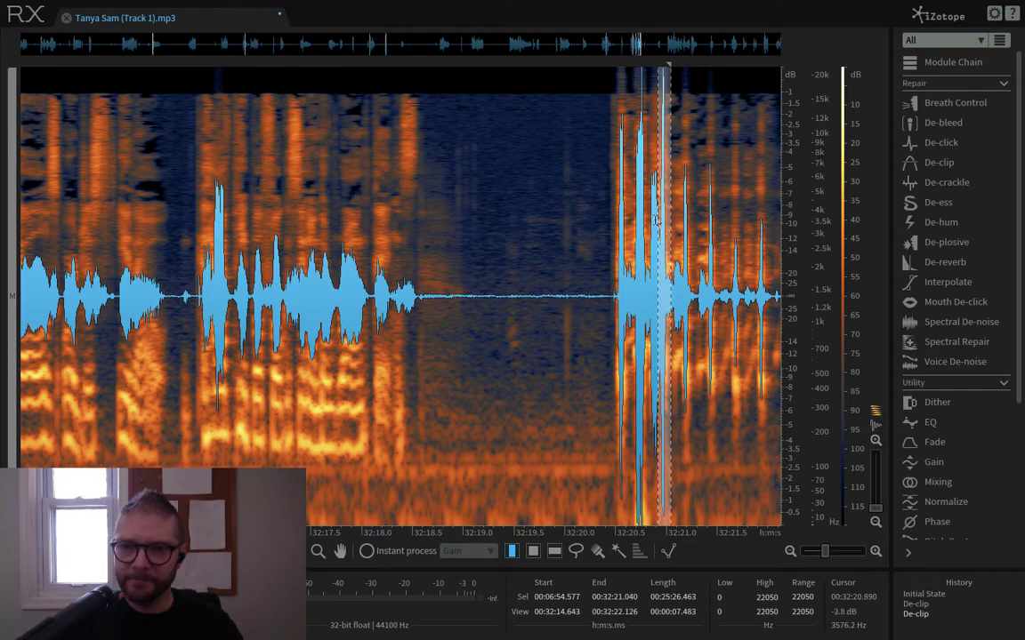
pyautogui.scroll(-5, 634, 218)
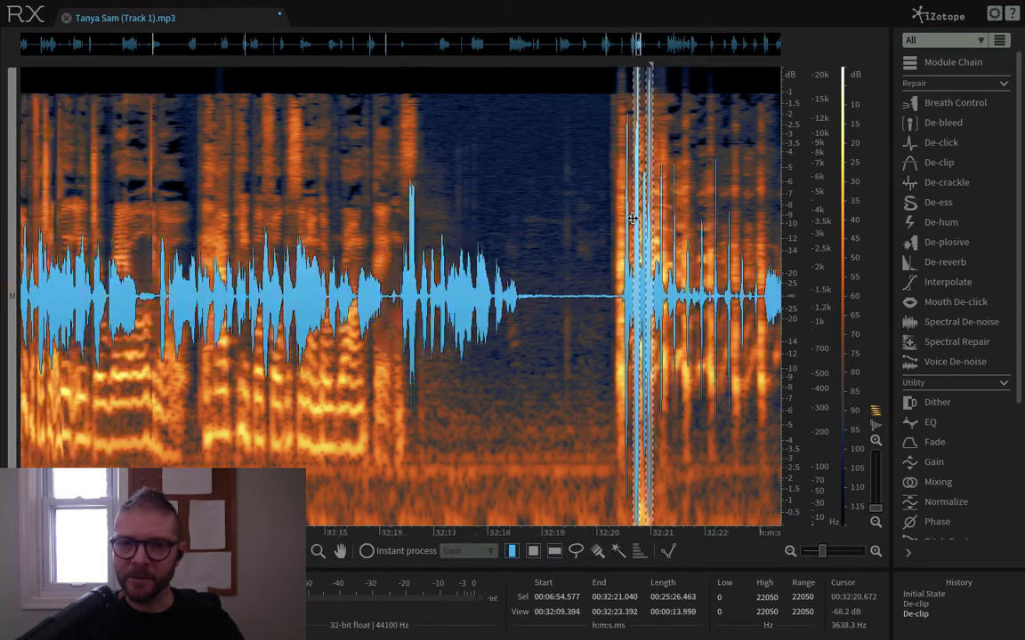
pyautogui.scroll(-7, 633, 218)
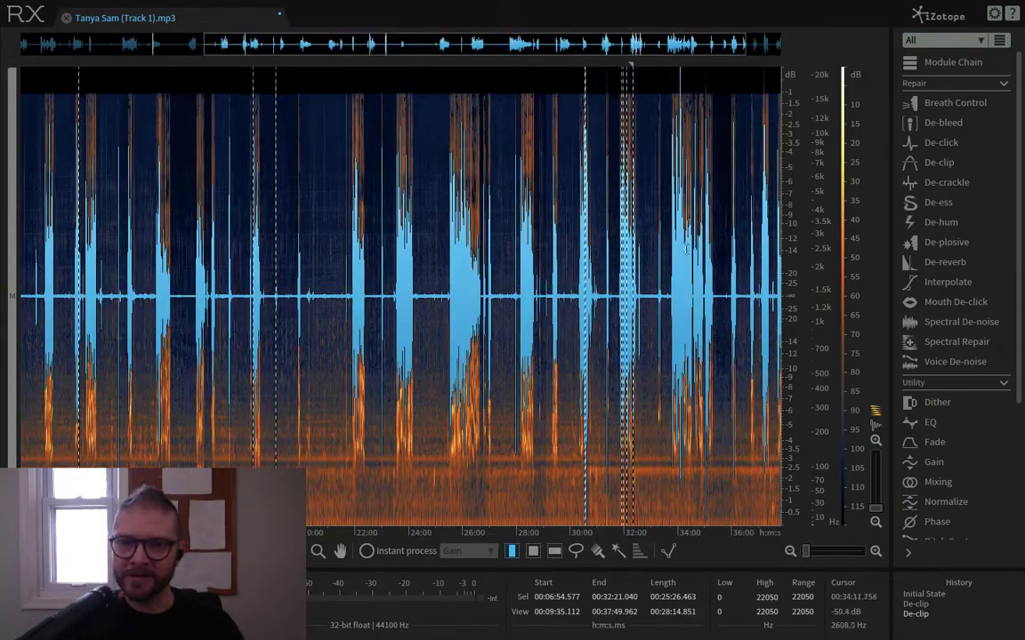
pyautogui.scroll(15, 688, 250)
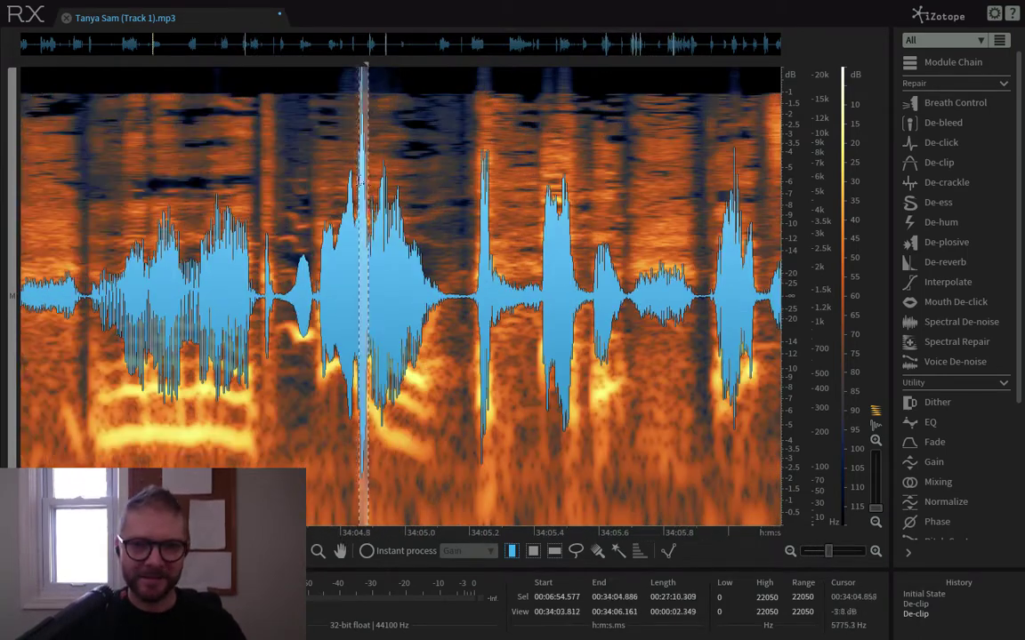
# Add the tall peaks at about 38:50.3 and 38:51.8 to the selection, leaving the peak at about 38:52.6 unselected.
pyautogui.scroll(-5, 355, 172)
pyautogui.moveTo(360, 180); pyautogui.dragTo(634, 149)
pyautogui.scroll(5, 419, 151)
pyautogui.scroll(-3, 261, 150)
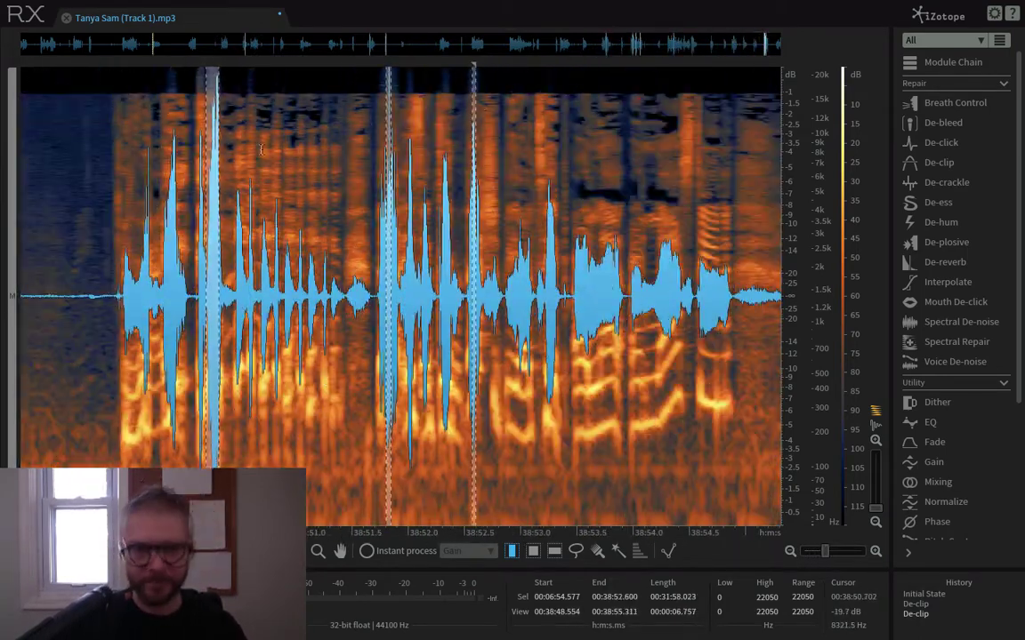
pyautogui.moveTo(260, 150); pyautogui.dragTo(442, 179)
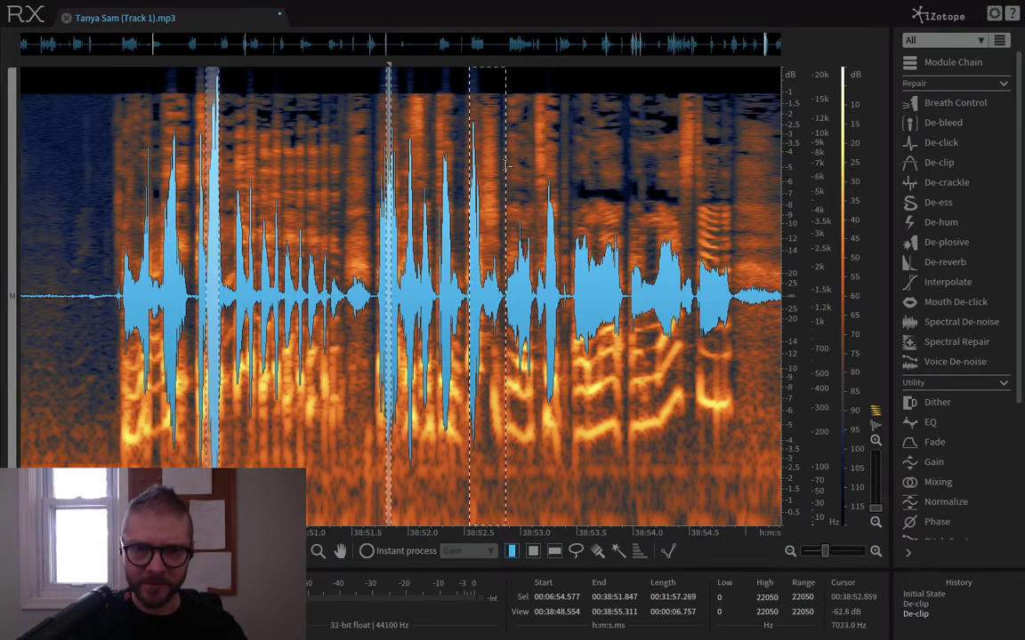
pyautogui.scroll(-9, 442, 180)
pyautogui.scroll(8, 442, 180)
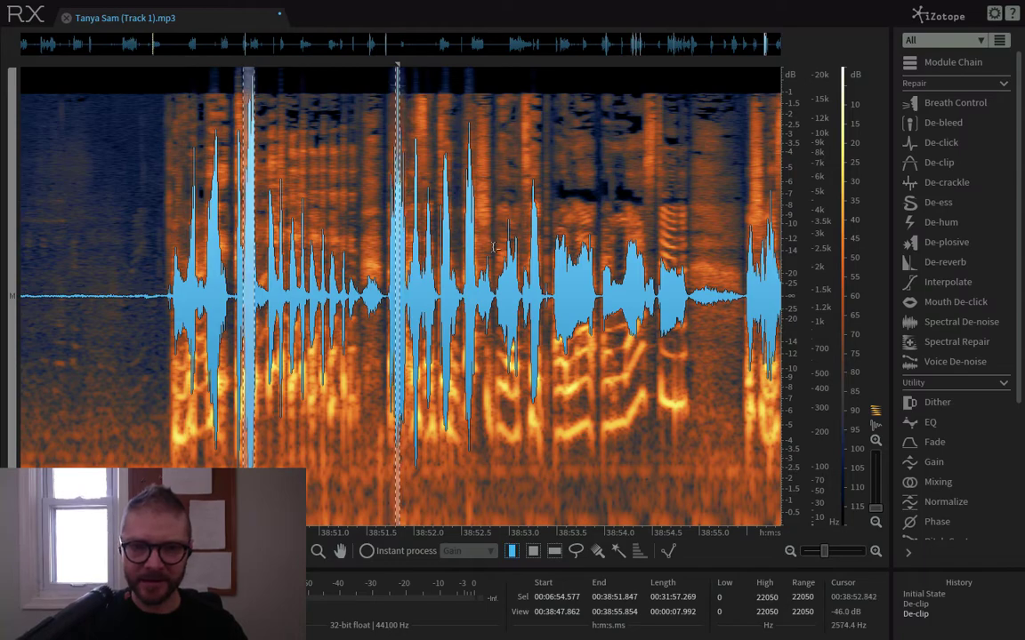
# Run De-clip on all selected peaks with a makeup gain of -6.0 dB, then close the module.
pyautogui.scroll(-15, 494, 247)
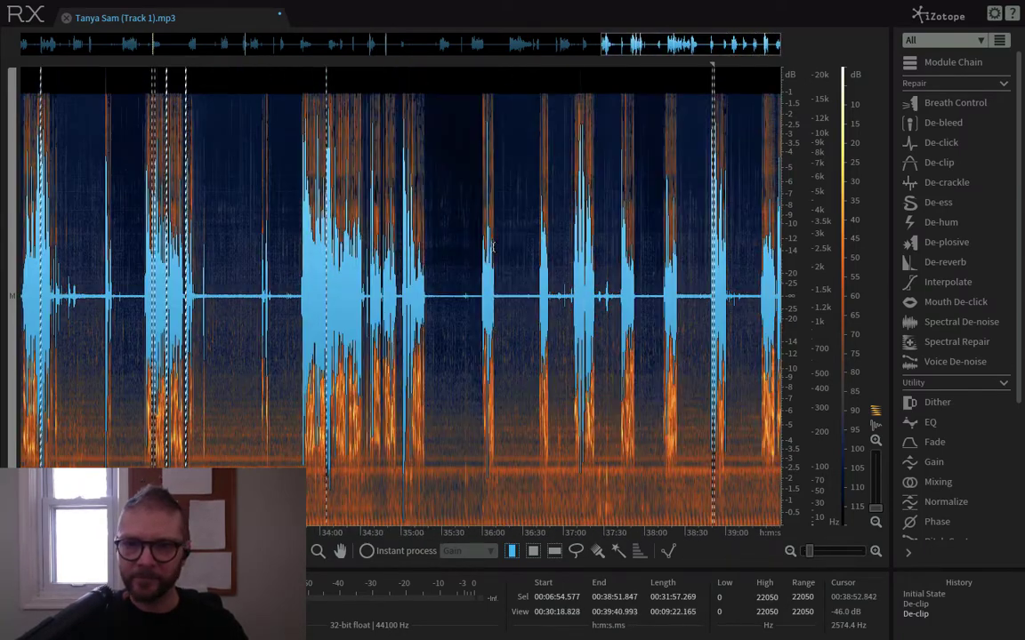
pyautogui.scroll(-10, 494, 248)
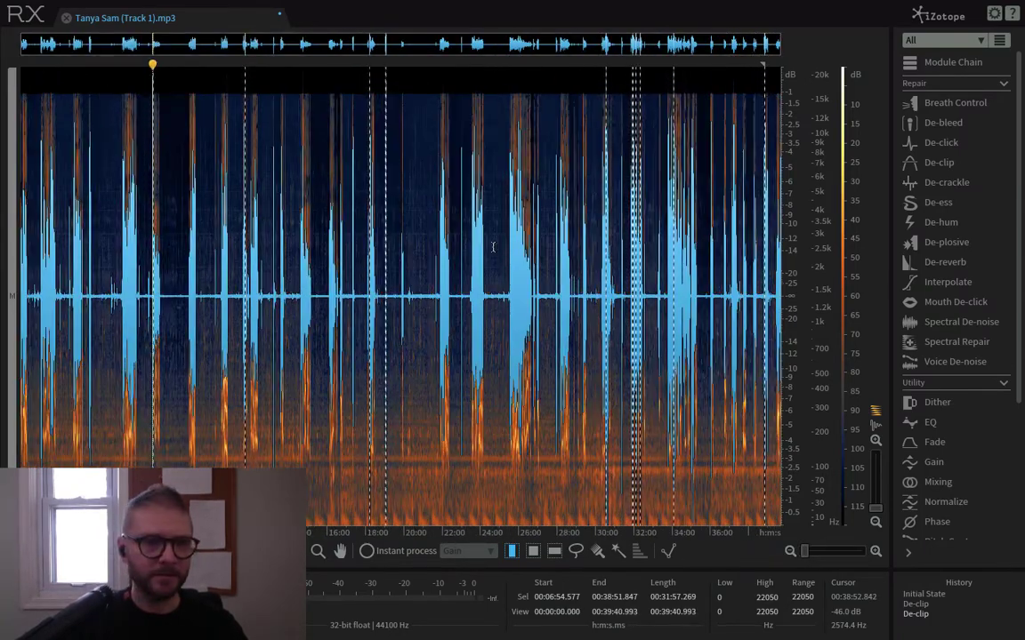
pyautogui.click(939, 162)
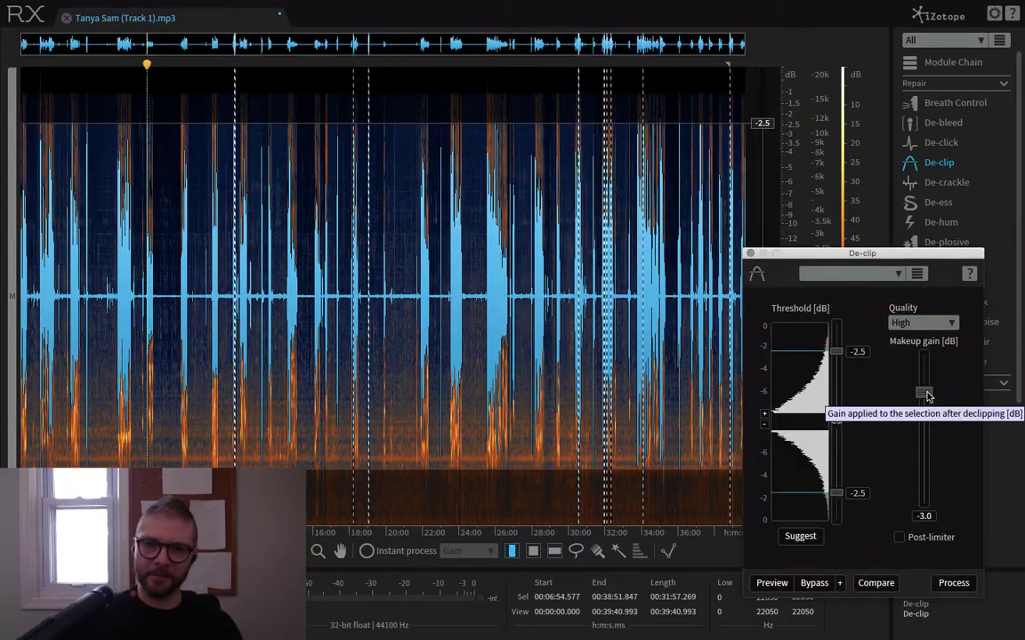
pyautogui.moveTo(927, 396); pyautogui.dragTo(929, 431)
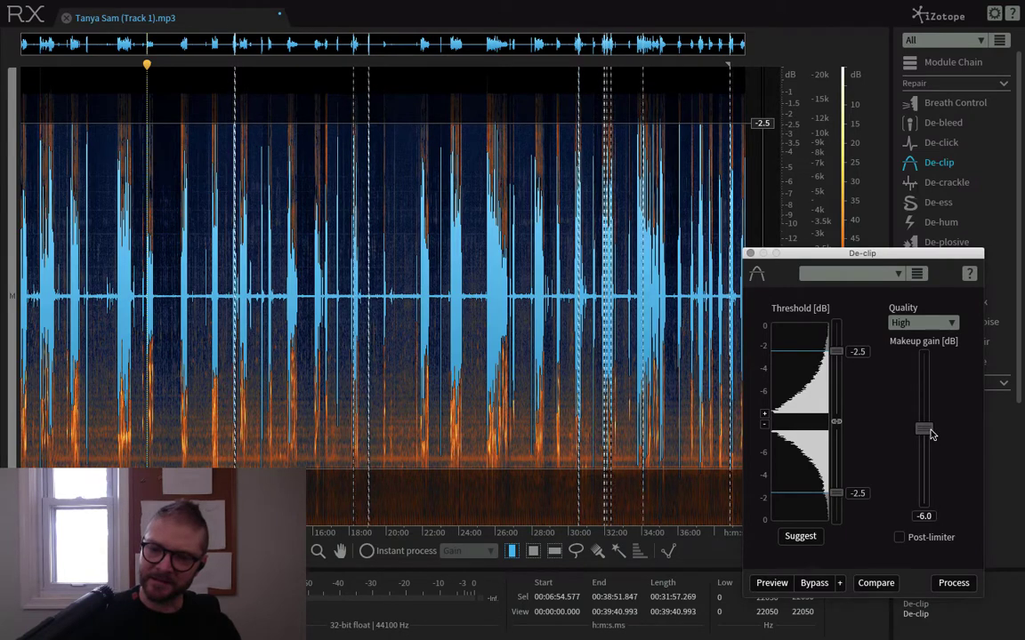
pyautogui.click(955, 591)
pyautogui.click(404, 436)
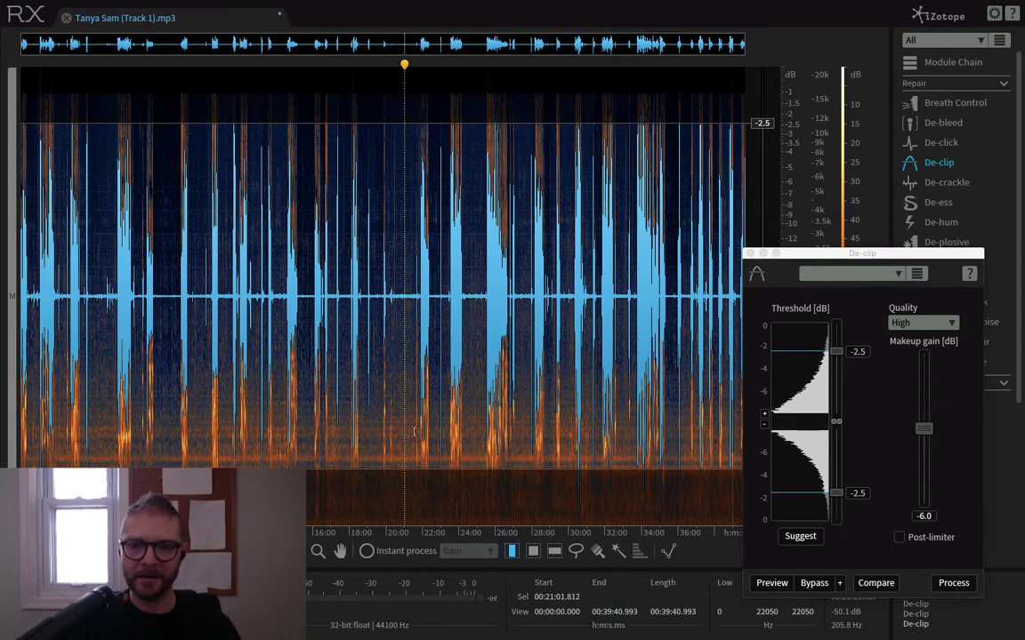
pyautogui.click(751, 254)
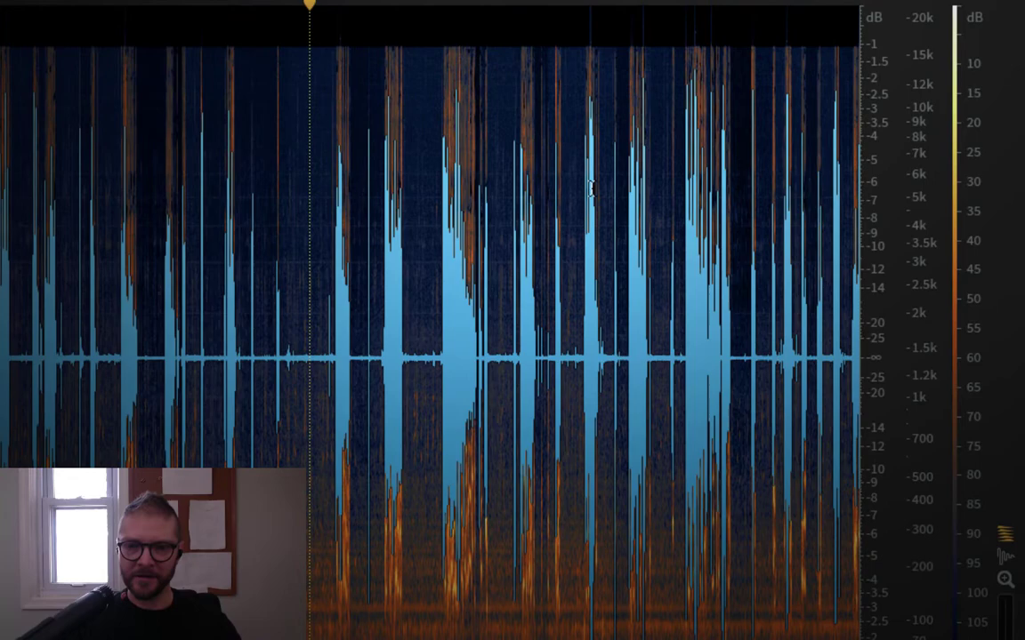
# Run Phase with adaptive phase rotation on the section from 30:00 to about 35:30 and close the module.
pyautogui.moveTo(570, 189); pyautogui.dragTo(726, 286)
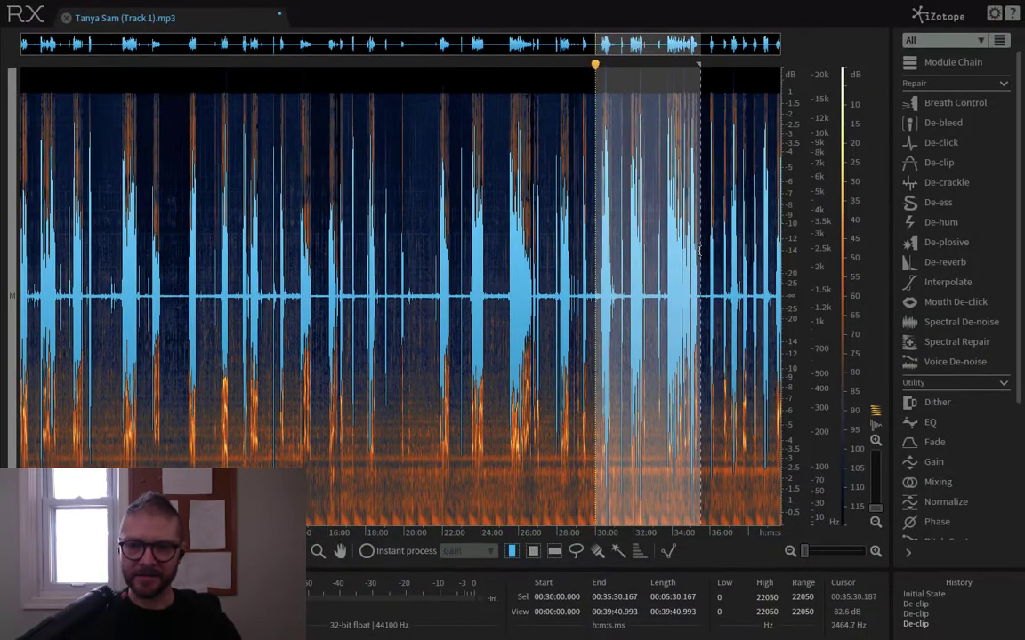
pyautogui.click(941, 523)
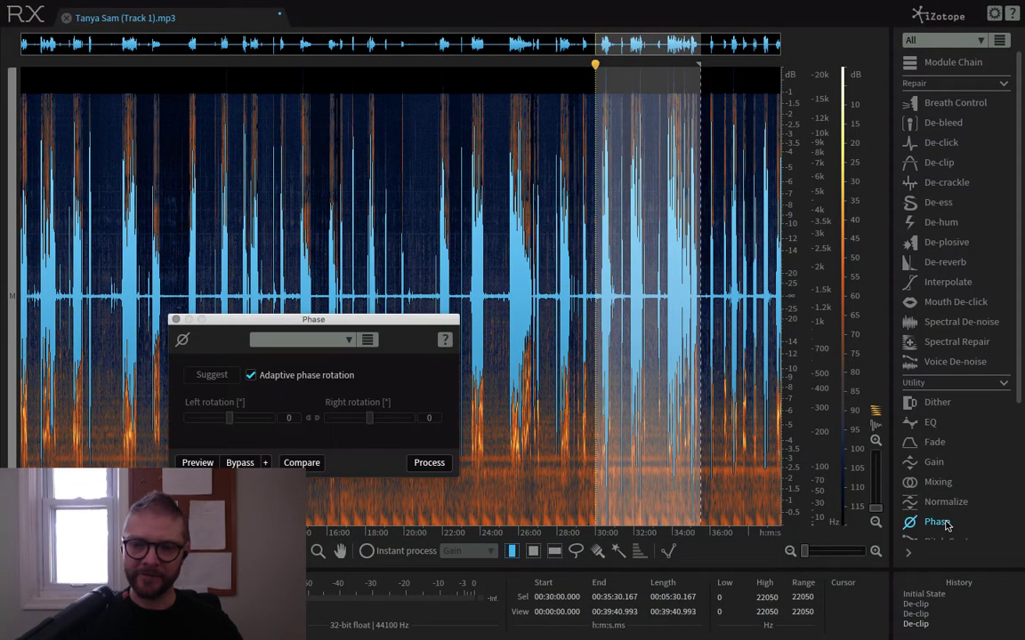
pyautogui.click(251, 375)
pyautogui.click(251, 376)
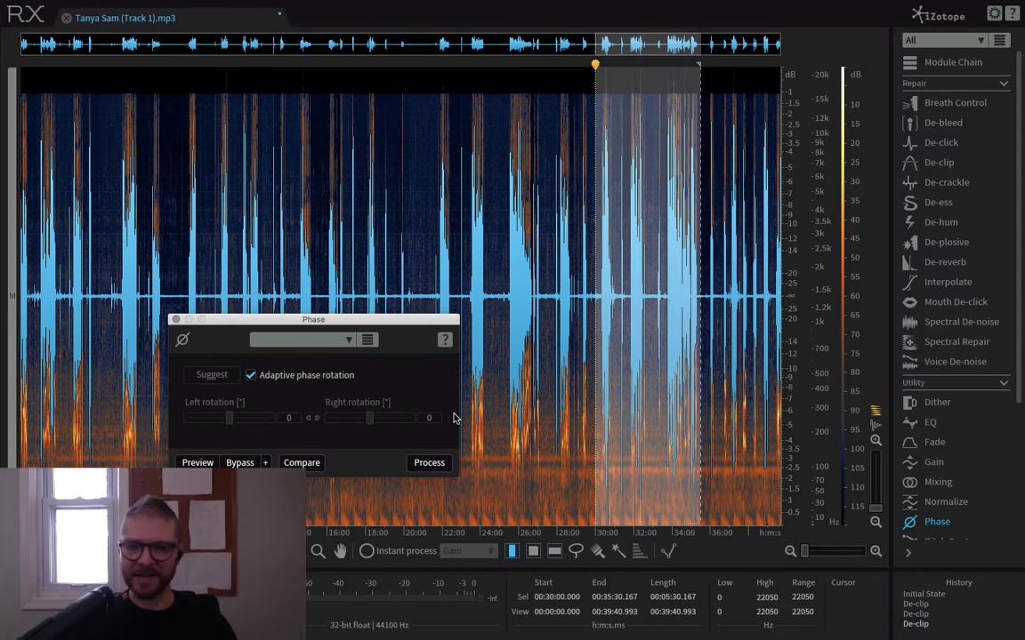
pyautogui.click(430, 466)
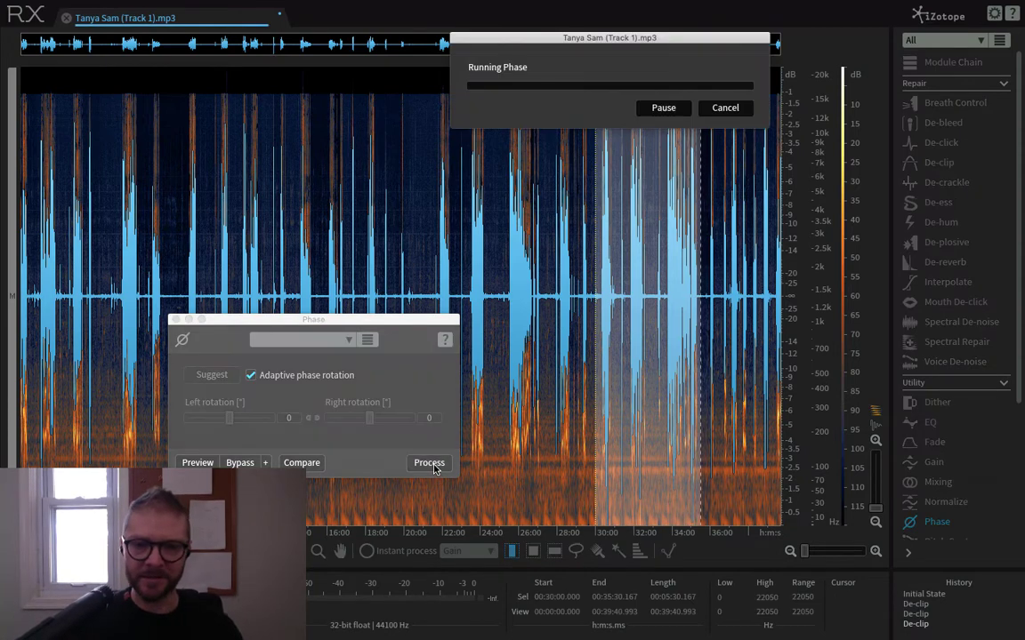
pyautogui.click(175, 319)
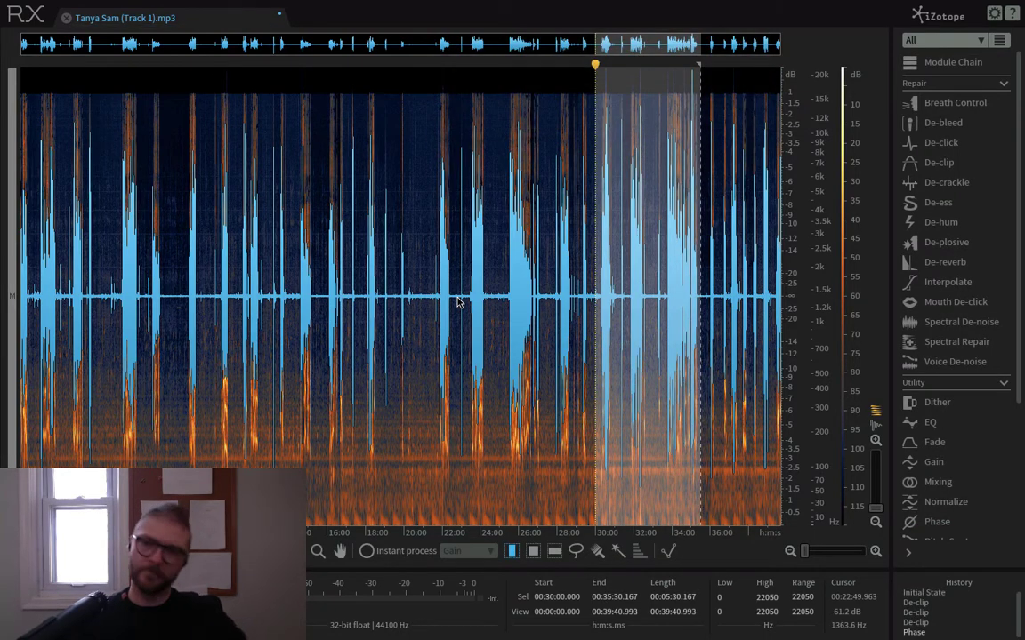
# Replace the selection with the tall peak from about 35:02.4 to 35:02.7.
pyautogui.click(567, 368)
pyautogui.scroll(4, 531, 418)
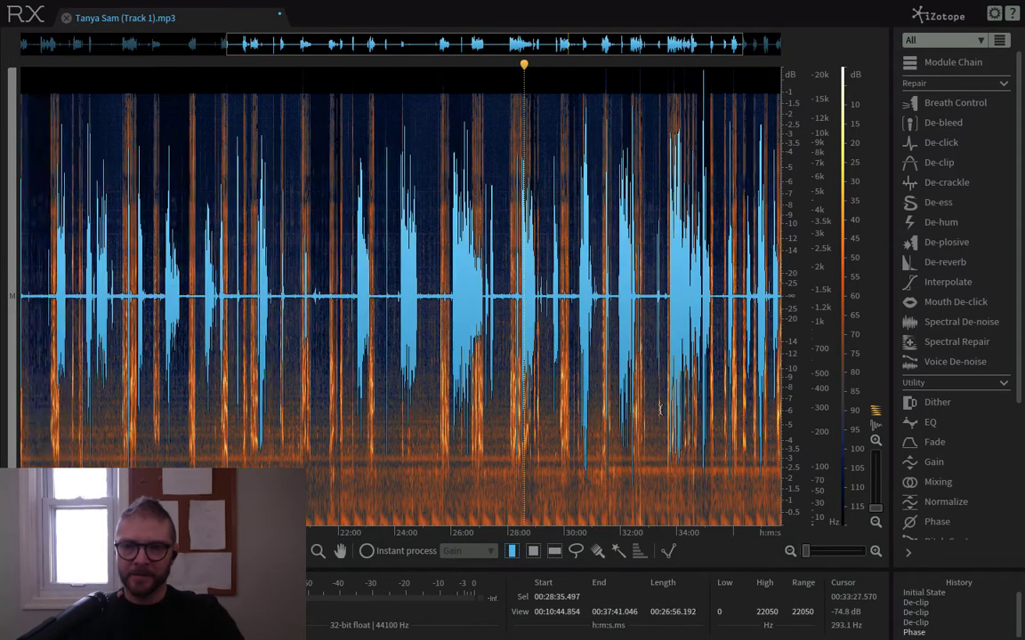
pyautogui.scroll(-2, 607, 338)
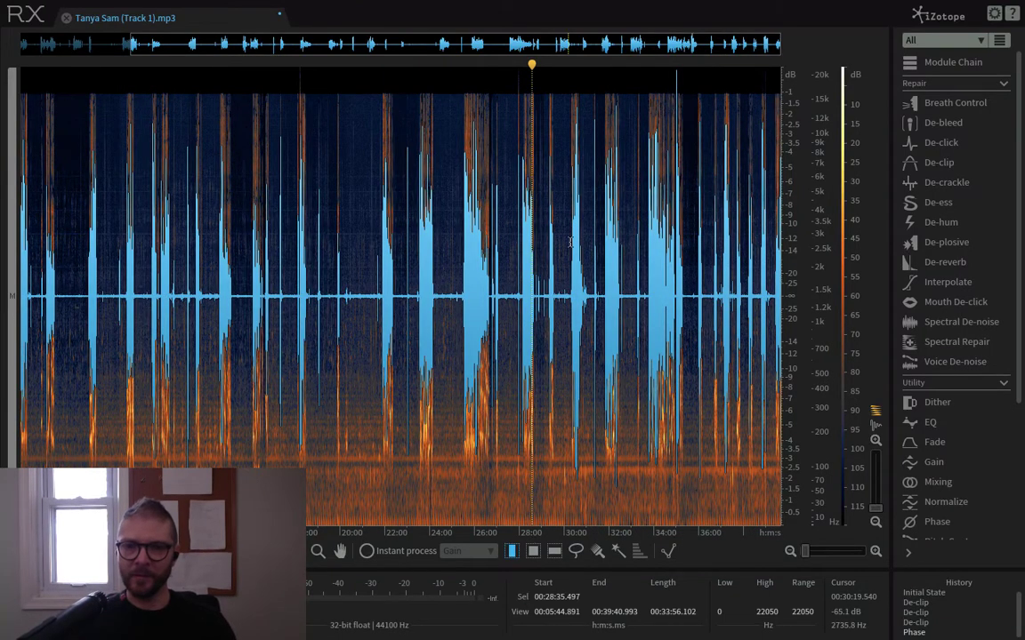
pyautogui.scroll(8, 683, 213)
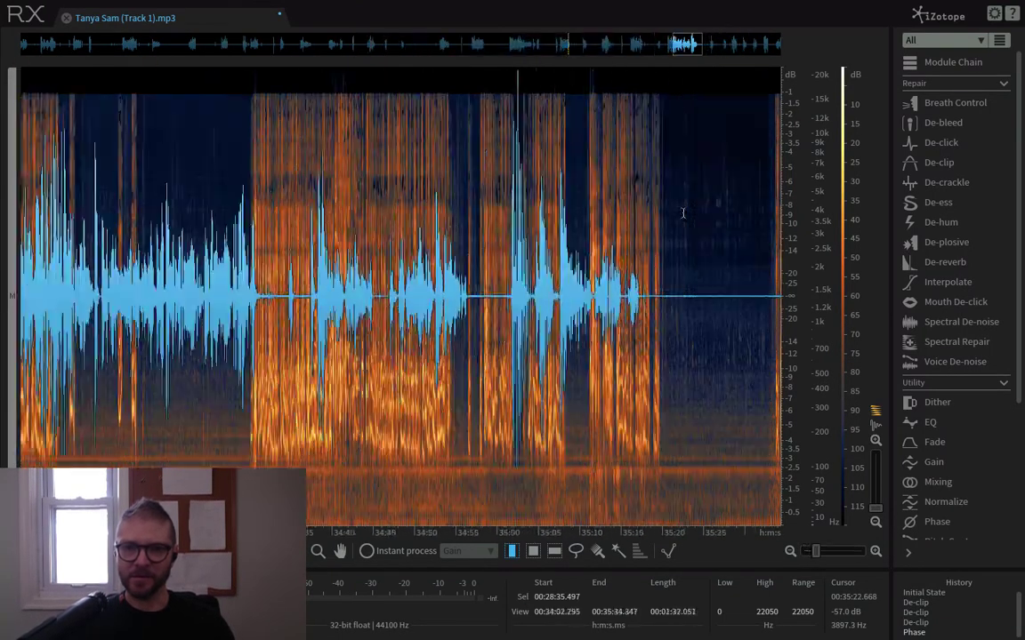
pyautogui.scroll(2, 503, 136)
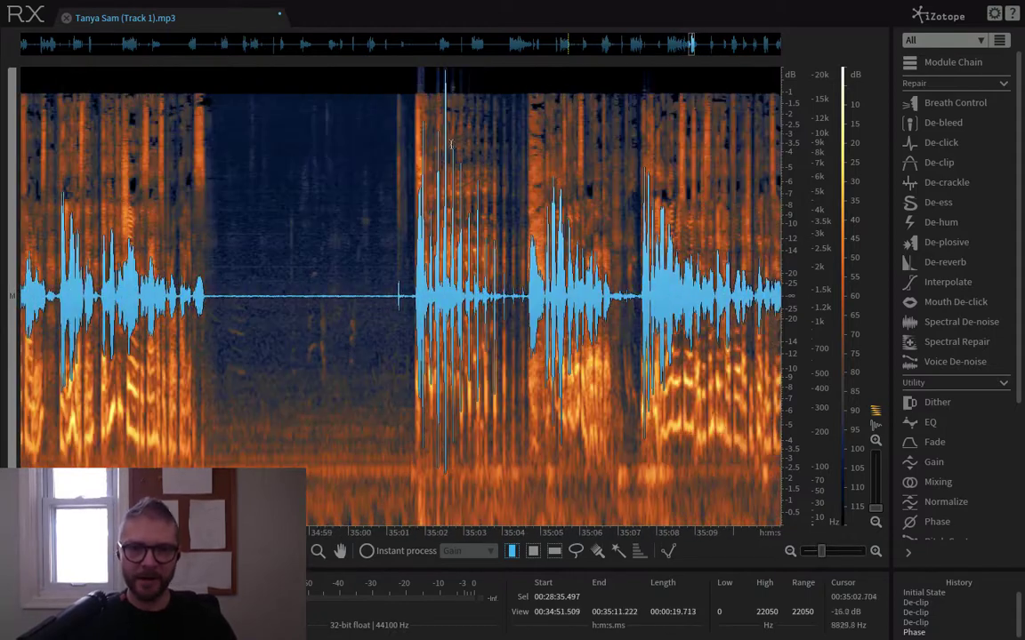
pyautogui.moveTo(451, 144); pyautogui.dragTo(442, 144)
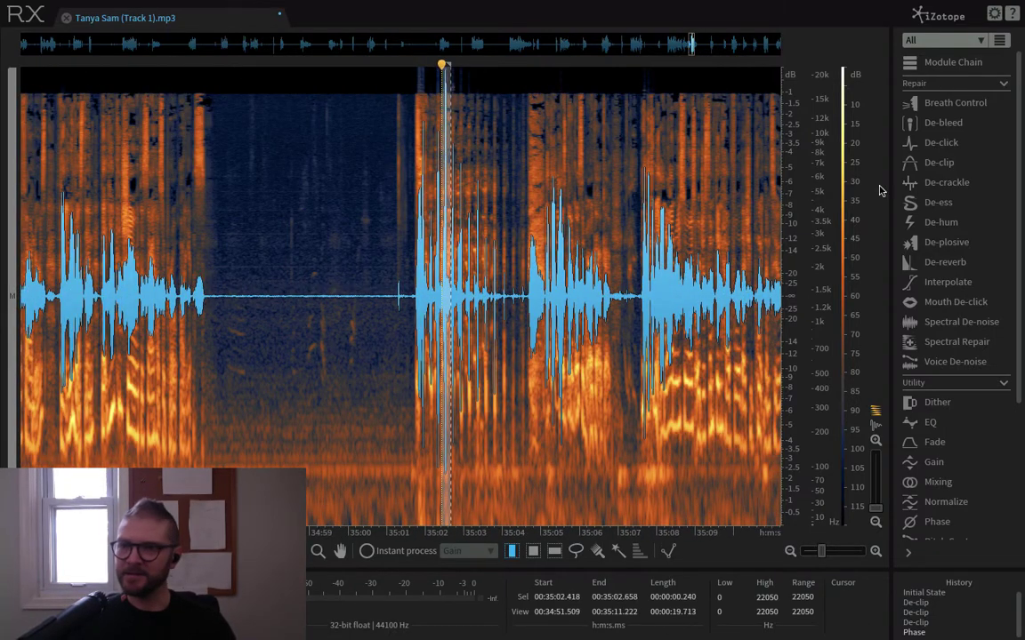
# Run De-clip on the selected peak with a makeup gain of about -4.2 dB and clear the selection.
pyautogui.click(937, 162)
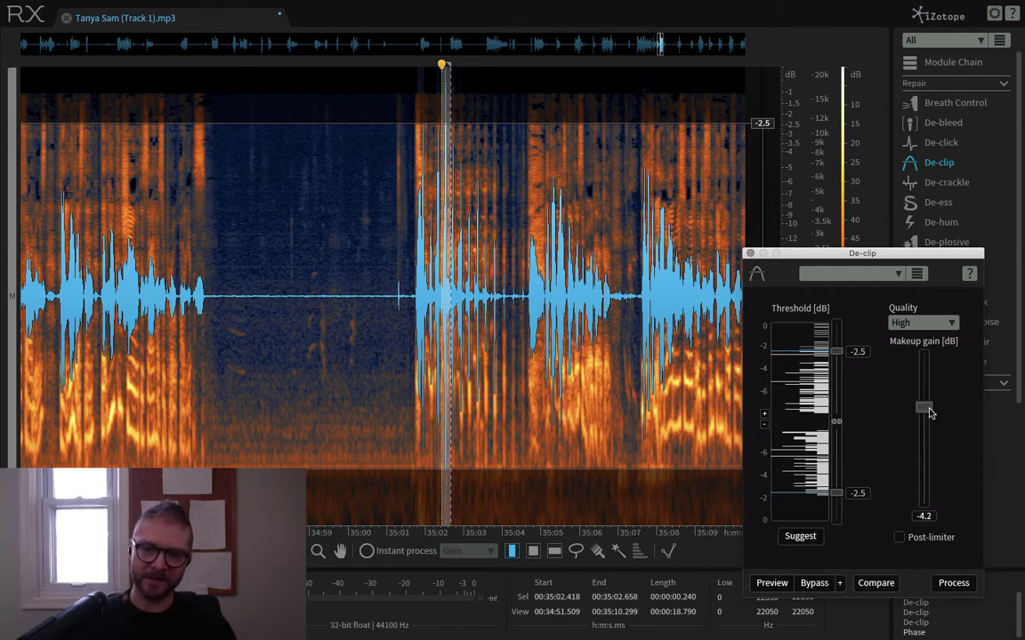
pyautogui.click(953, 583)
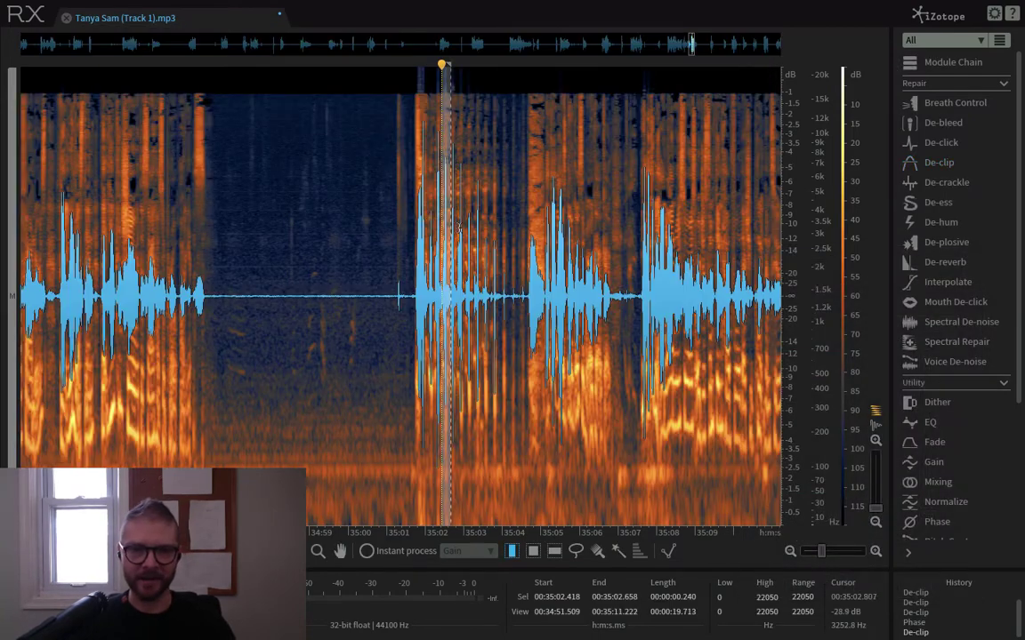
pyautogui.click(459, 230)
pyautogui.scroll(-5, 457, 229)
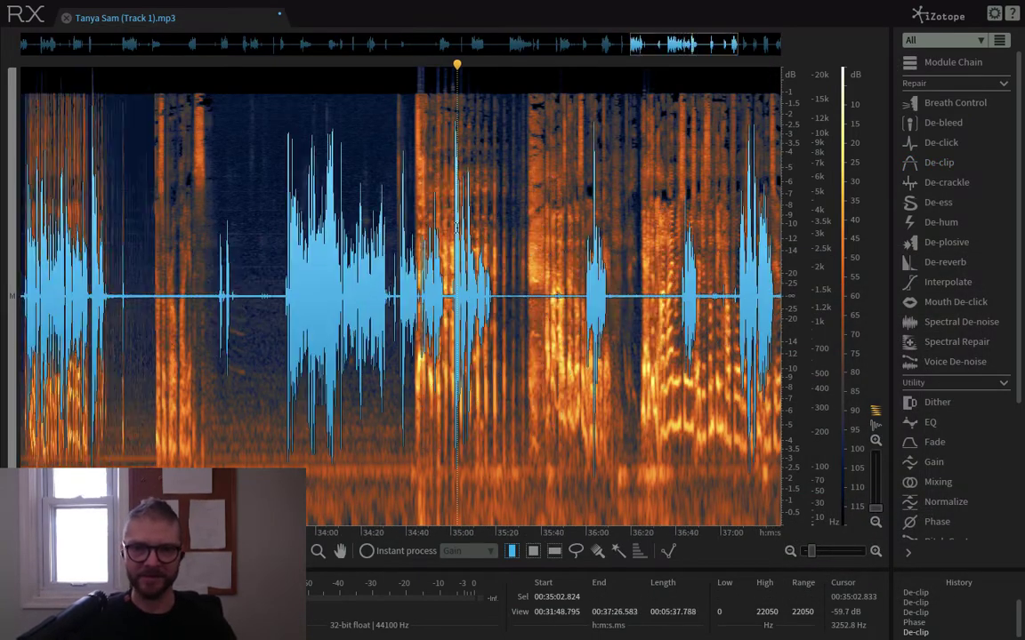
pyautogui.click(452, 408)
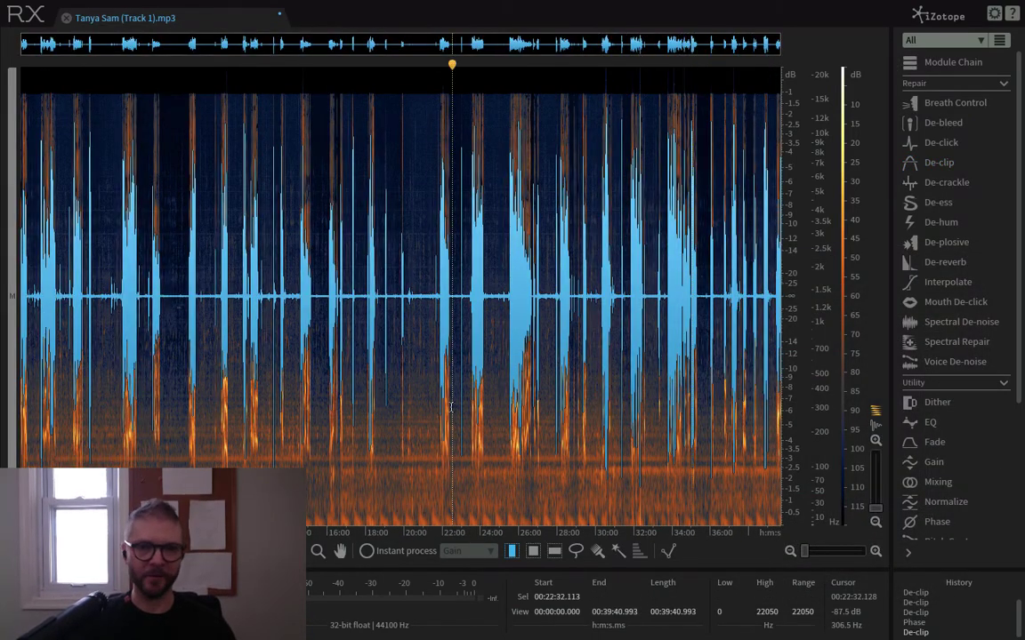